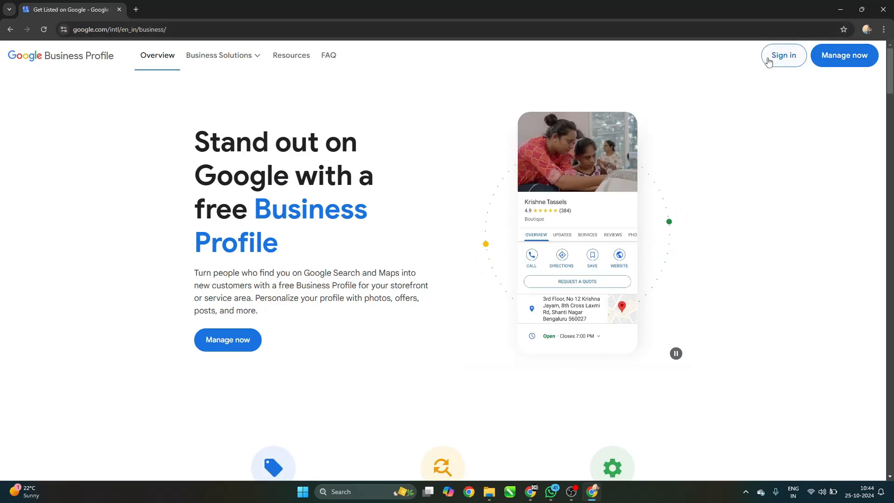
Start a new business profile and enter the business name 'Digital Marketing Agency'.
left_click(769, 61)
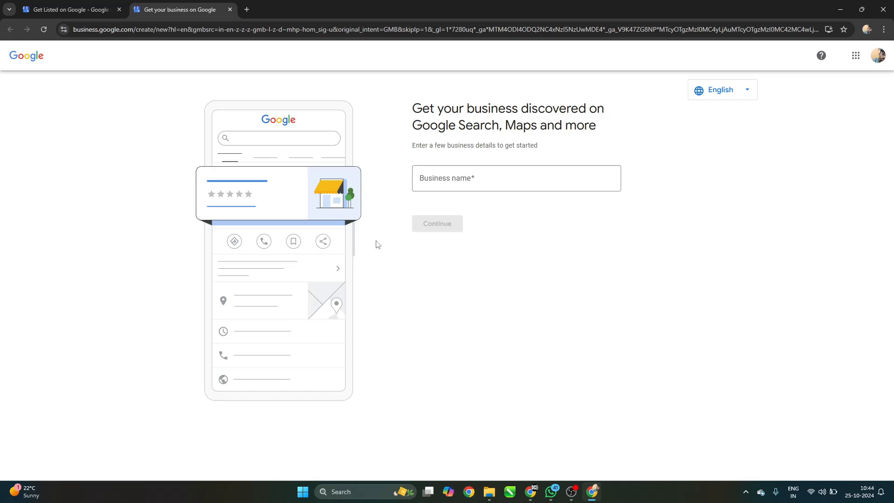
left_click(451, 184)
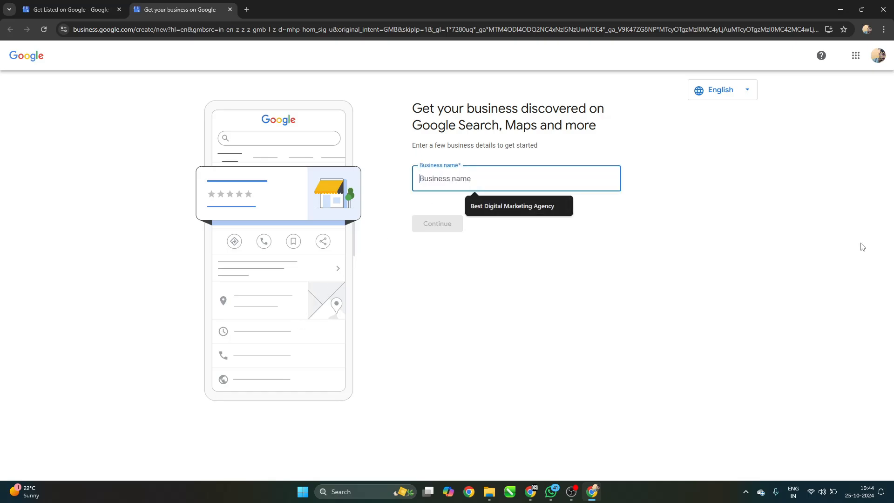
left_click(781, 226)
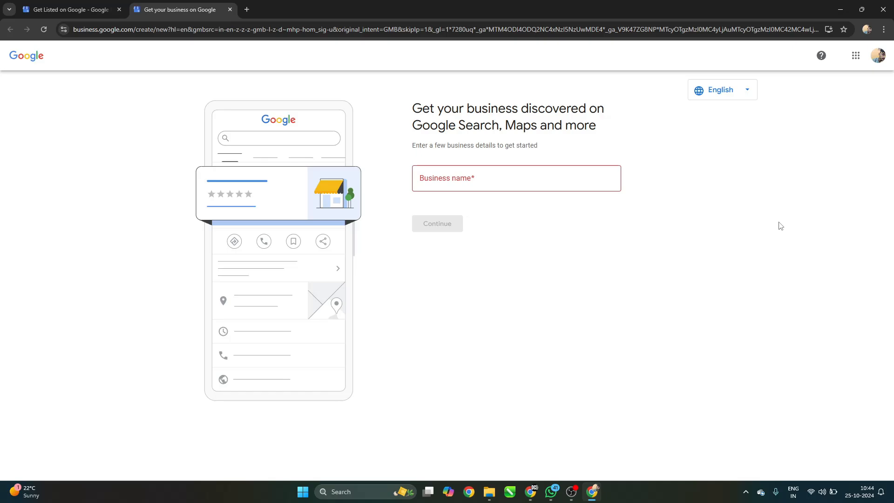
left_click(518, 180)
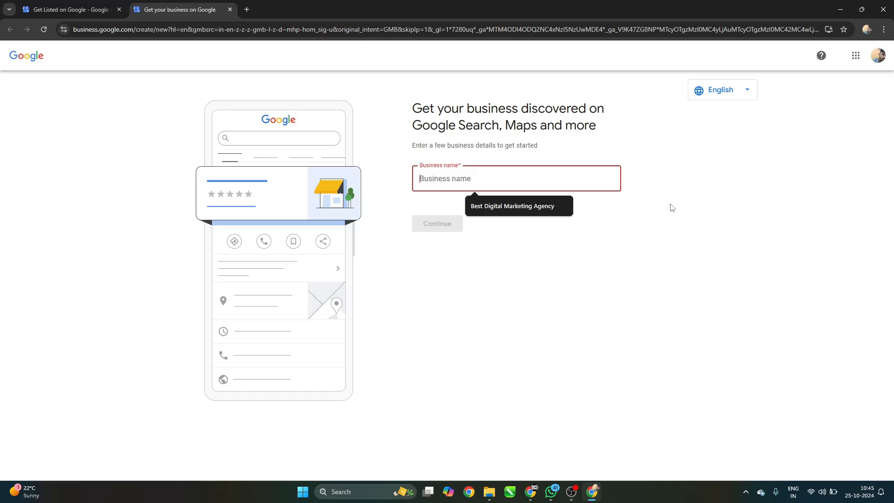
type("Digital Marketing Agend")
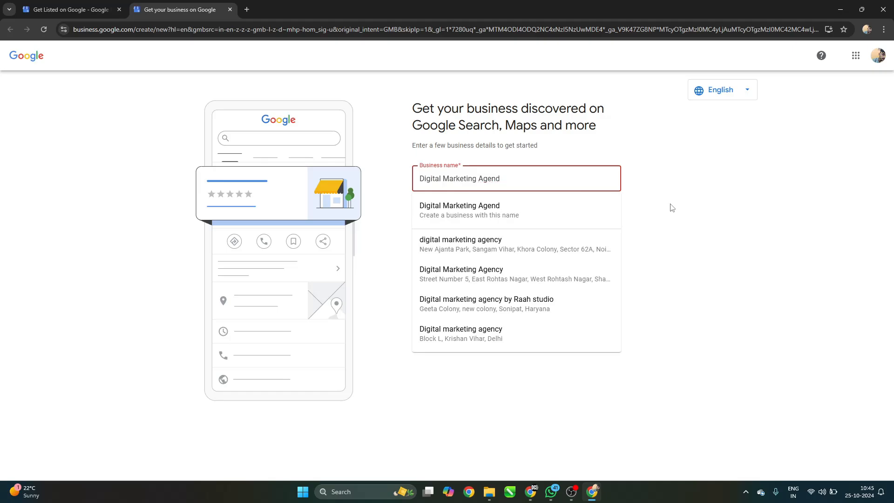
key("BackSpace")
type("cy")
Prefix the name with 'Best' and create the business as 'Best Digital Marketing Agency'.
type("Best")
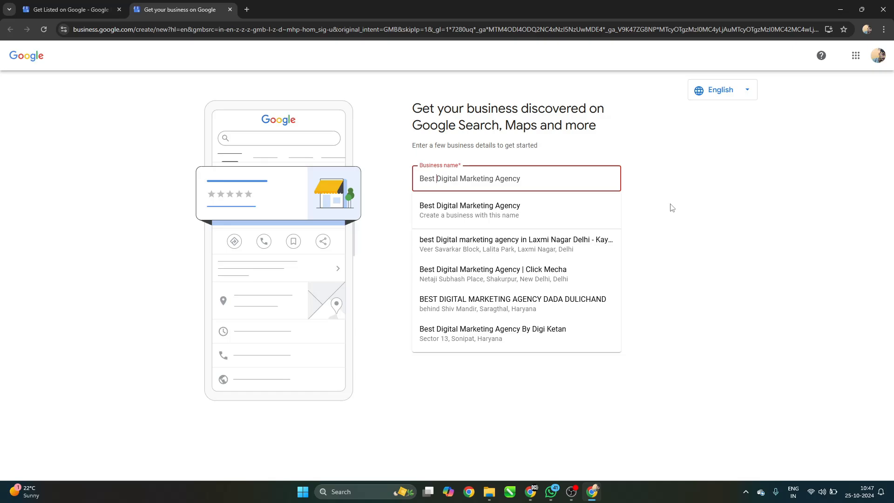
left_click(521, 186)
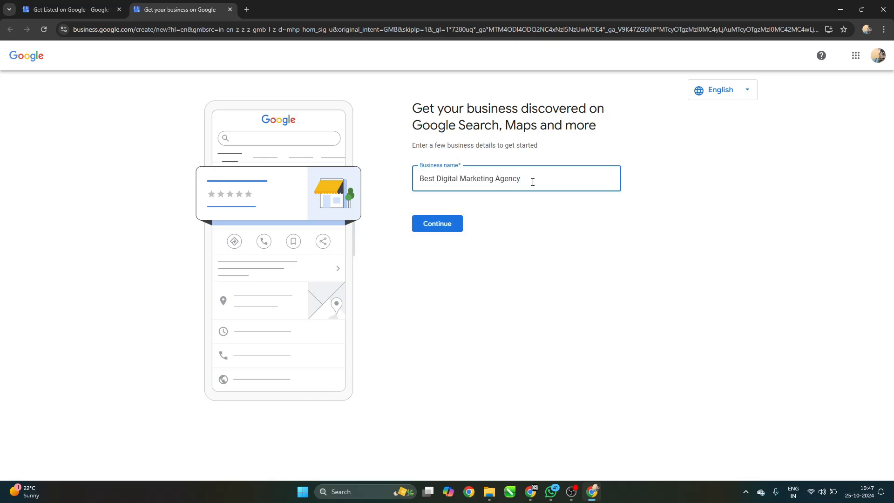
left_click(533, 182)
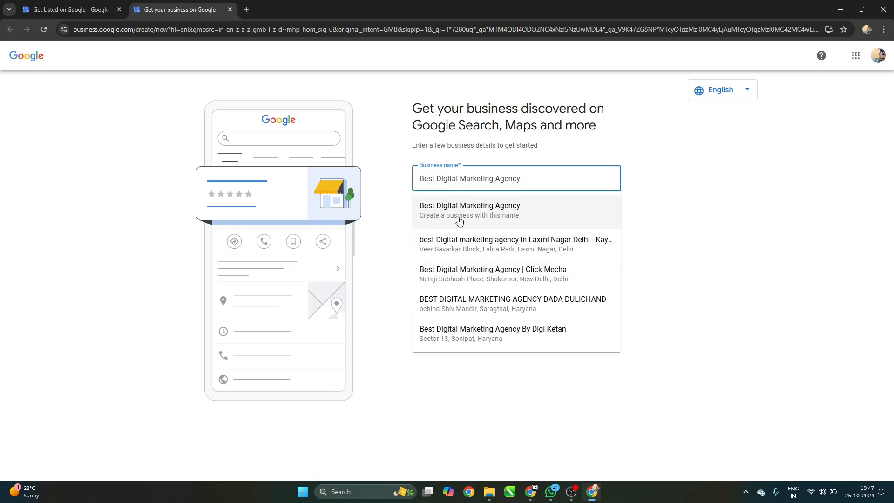
left_click(516, 222)
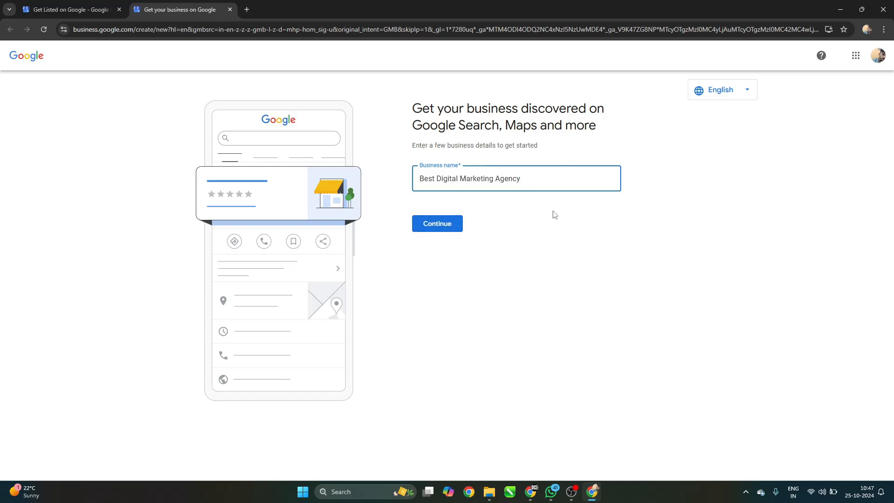
left_click(552, 182)
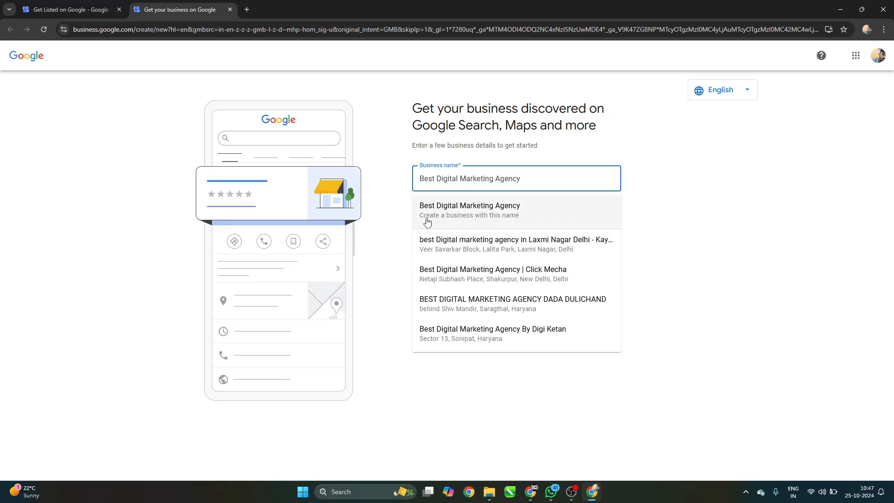
left_click(545, 216)
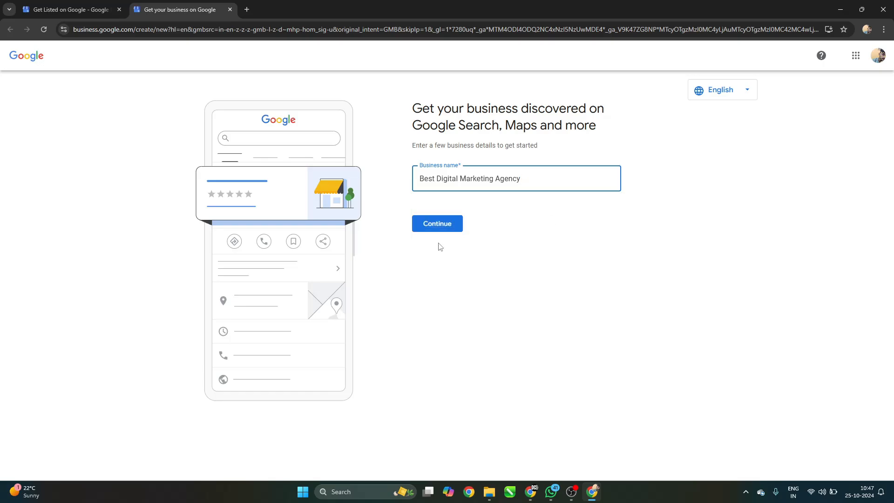
left_click(448, 228)
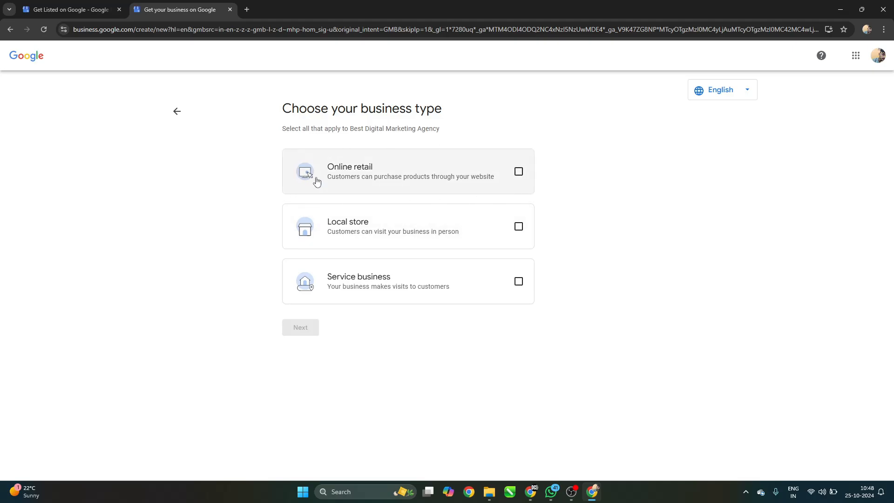
Choose Online retail, Local store and Service business as the business types and proceed.
left_click(519, 173)
left_click(526, 175)
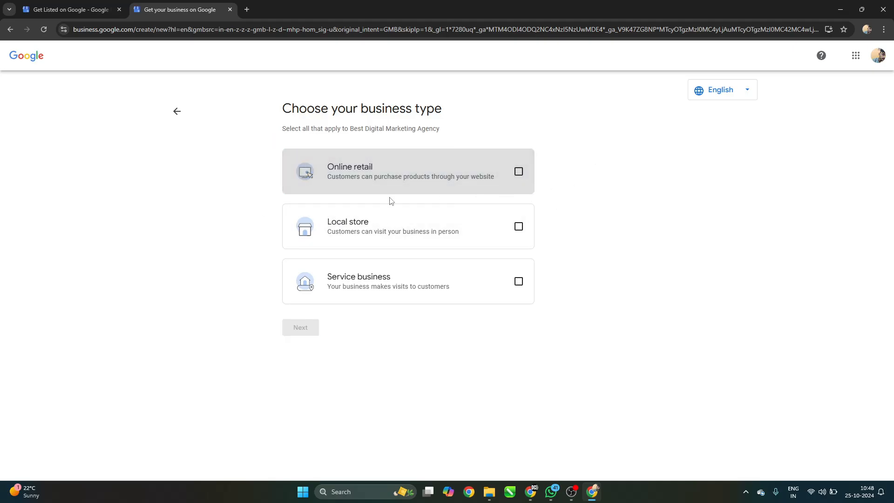
left_click(519, 233)
left_click(519, 233)
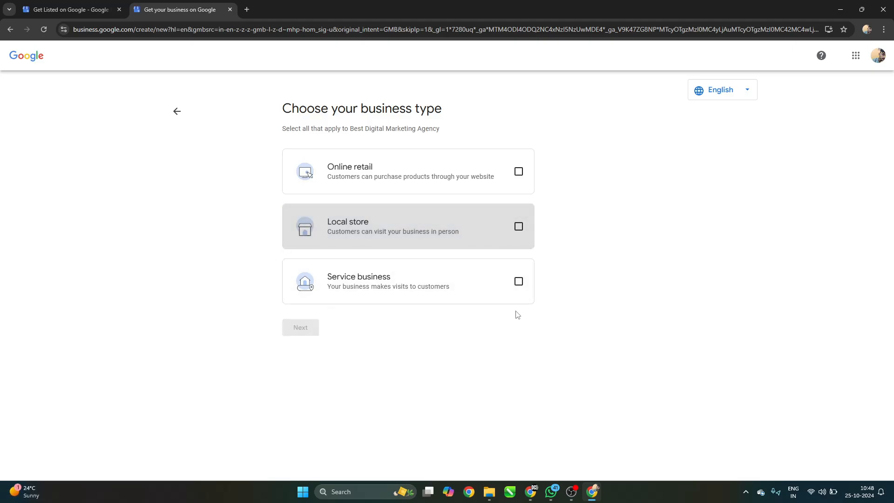
left_click(519, 281)
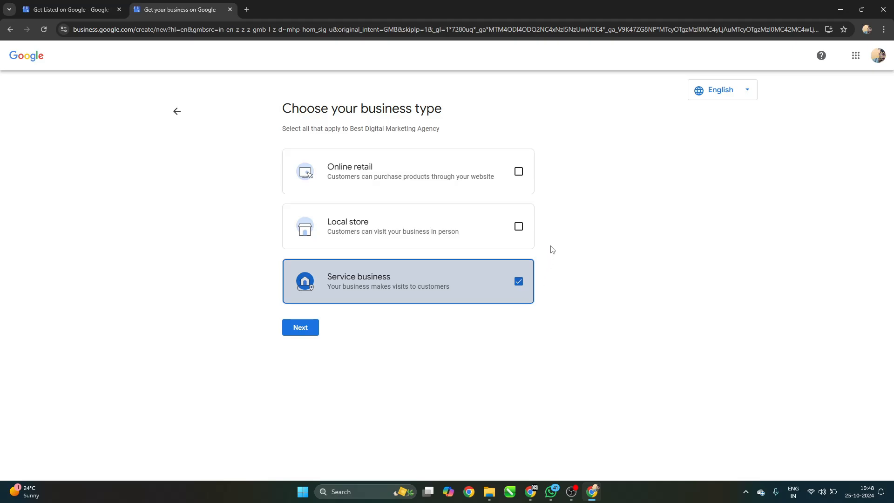
left_click(519, 228)
left_click(519, 173)
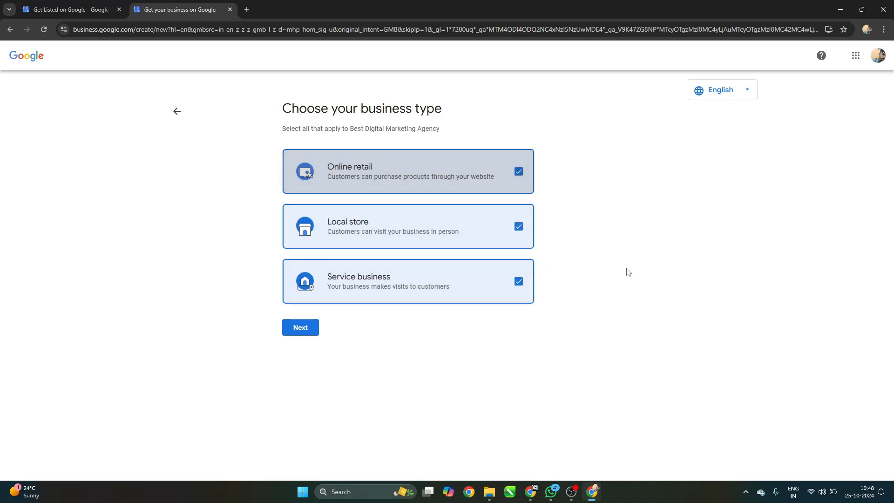
left_click(302, 332)
left_click_drag(413, 107, 541, 111)
left_click(541, 112)
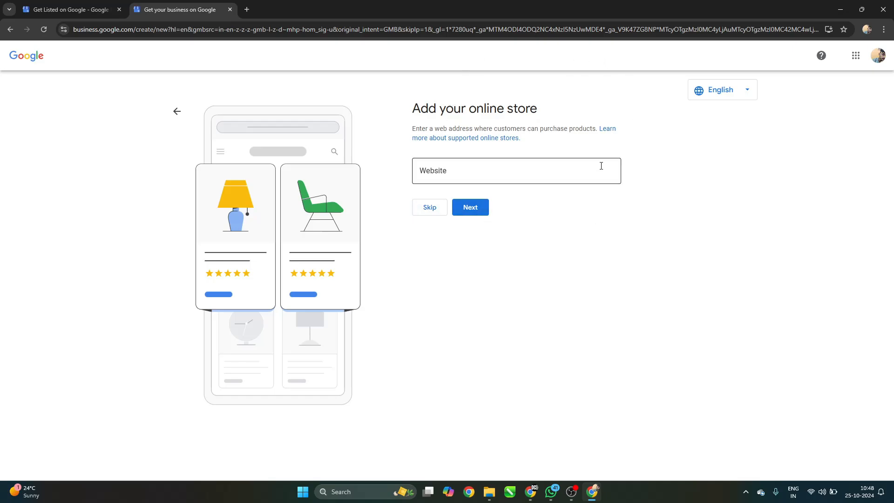
Skip the online store step without entering a website.
left_click(508, 174)
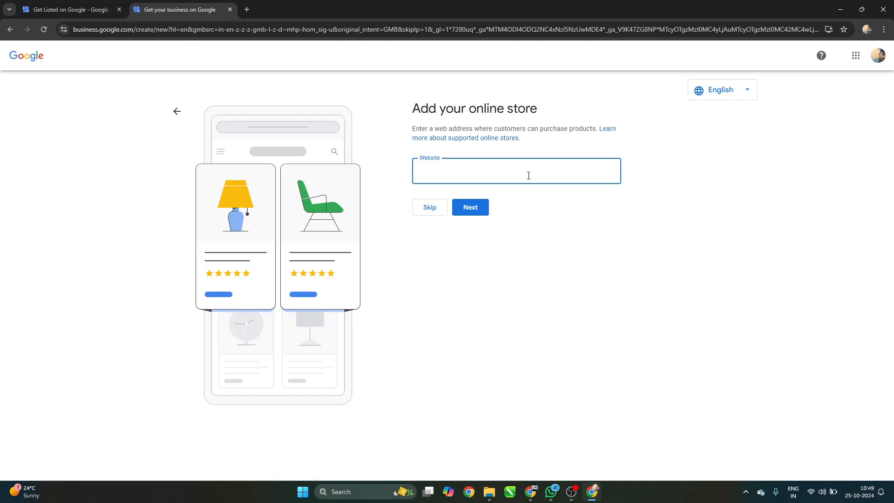
left_click(428, 209)
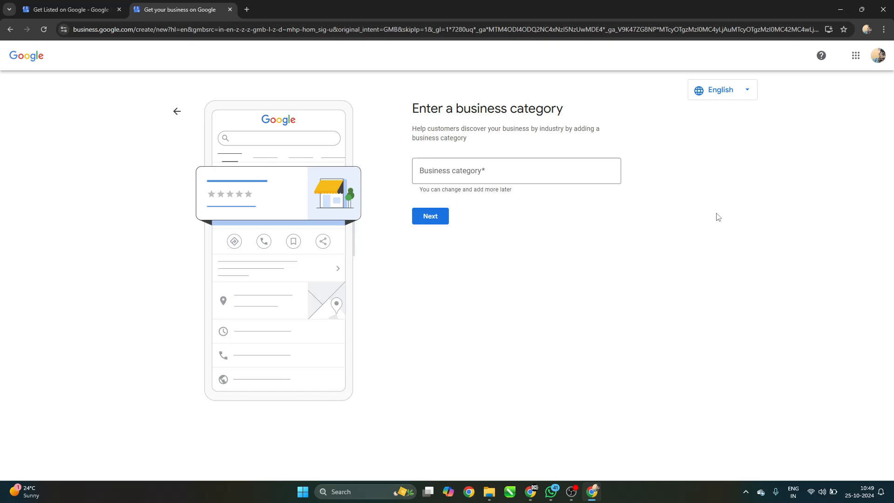
Pick Web Designer from the category suggestions and submit it as the business category.
left_click(455, 179)
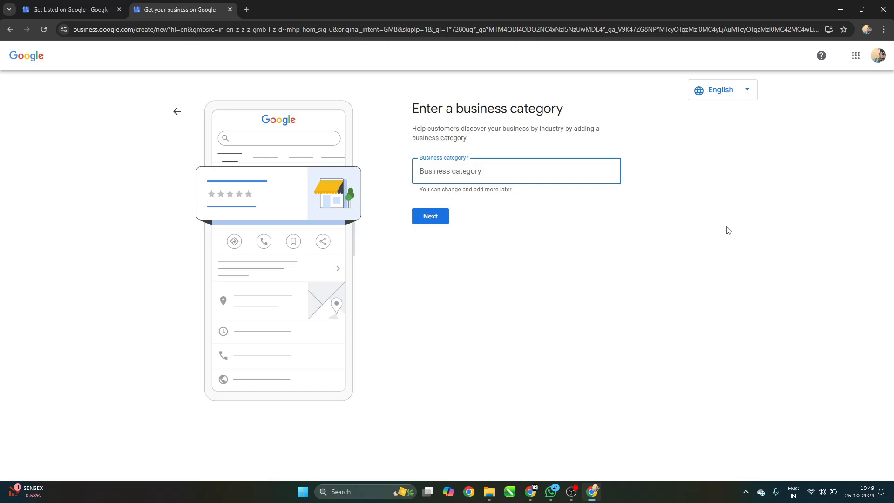
type("Digtal")
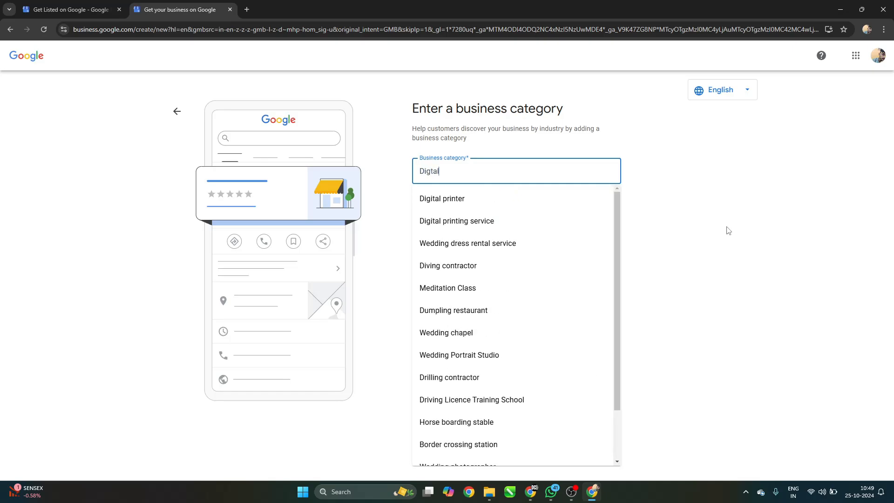
key("BackSpace")
key("BackSpace")
key("BackSpace")
type("ital")
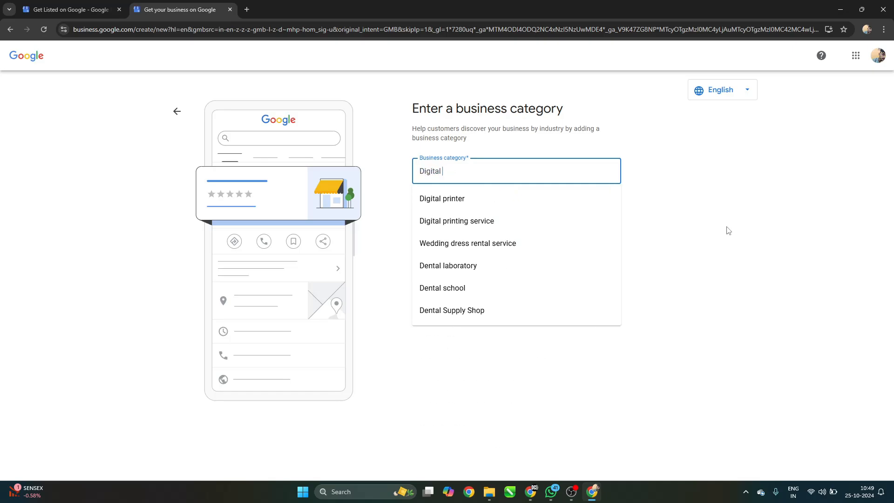
key("BackSpace")
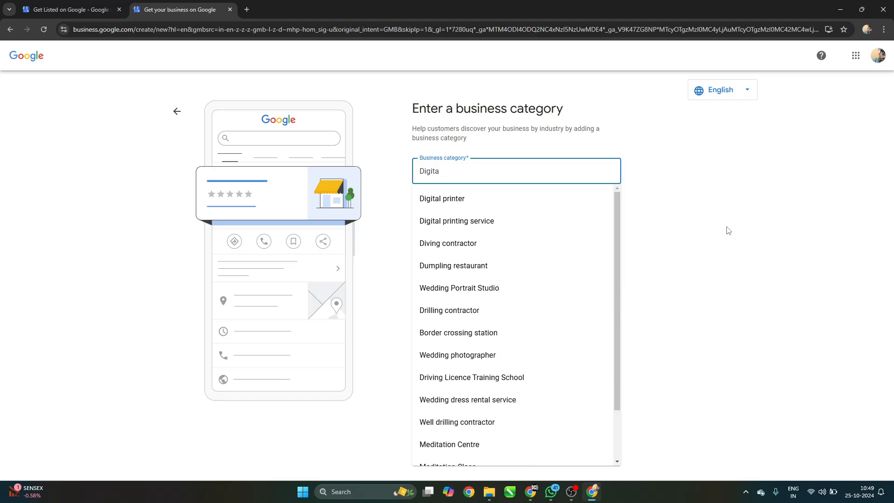
key("BackSpace")
key("BackSpace")
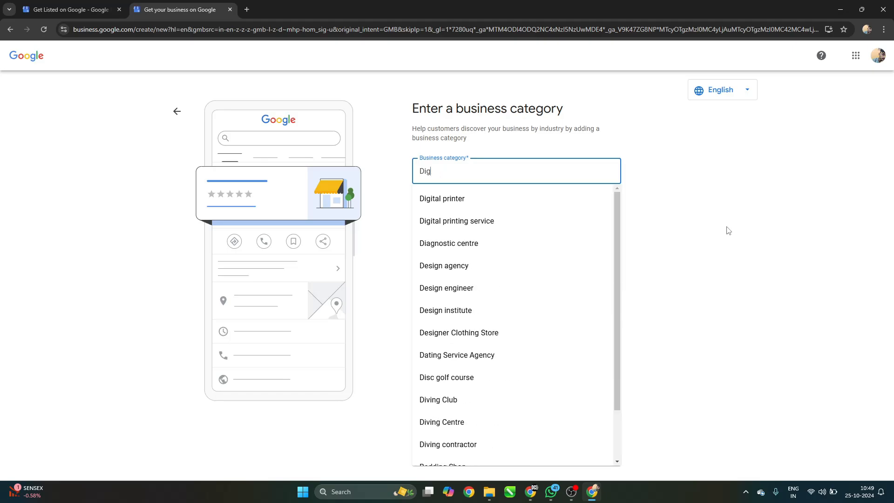
key("BackSpace")
key("BackSpace")
key("BackSpace")
type("Websi")
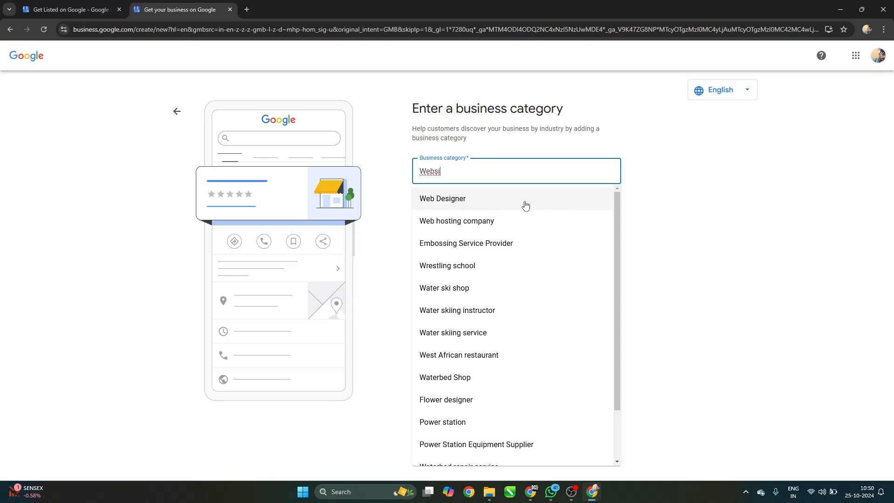
left_click(526, 205)
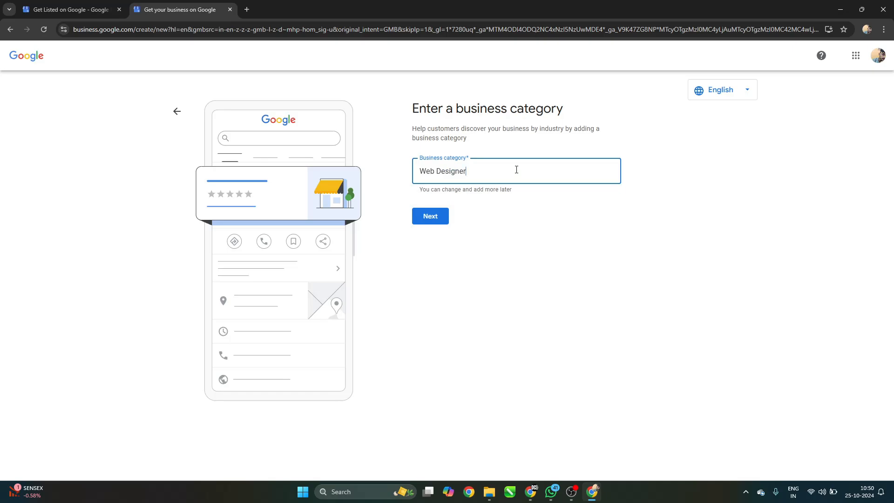
key("BackSpace")
key("BackSpace")
key("BackSpace")
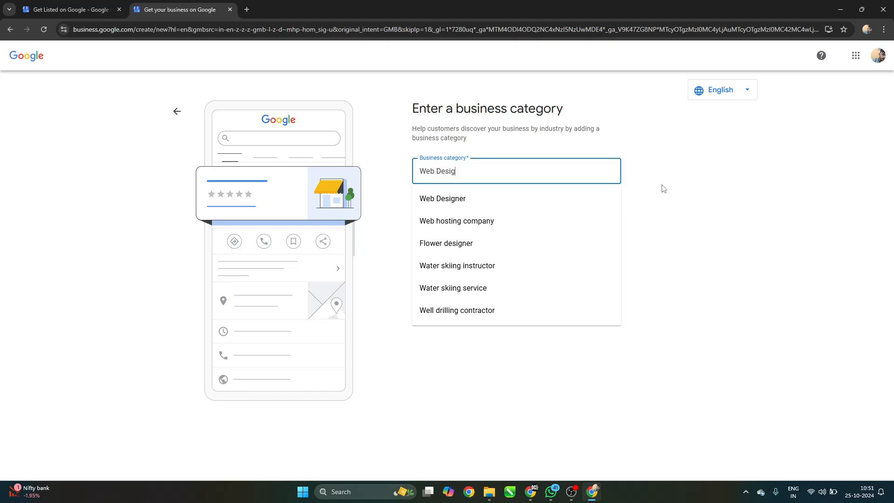
left_click(497, 206)
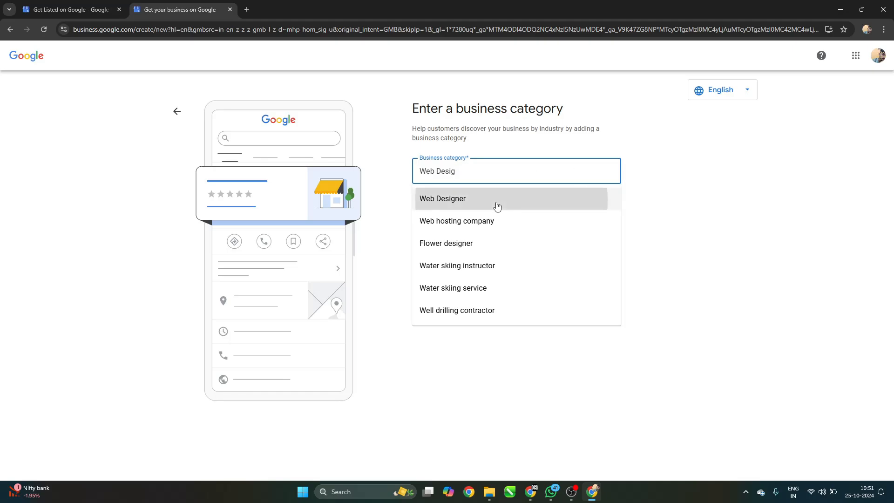
left_click(425, 218)
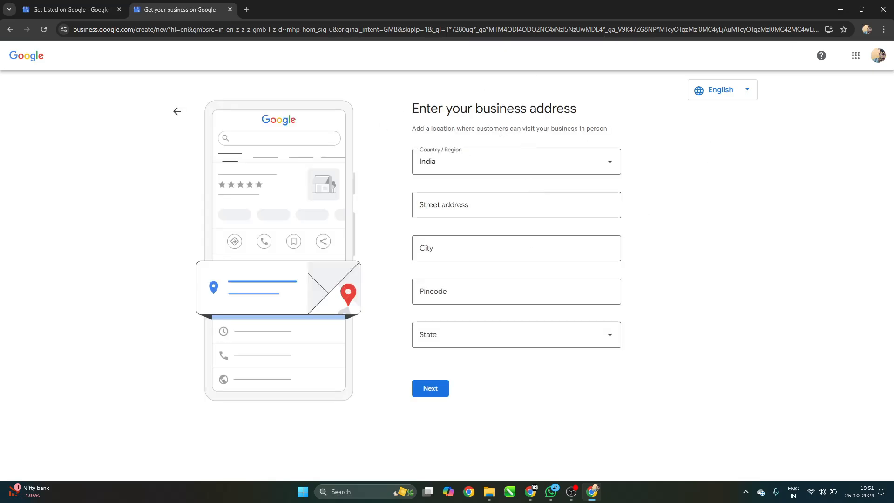
Enter the business's street address, letting city, pincode and state autofill for India.
left_click_drag(413, 105, 586, 110)
left_click(567, 115)
left_click(523, 203)
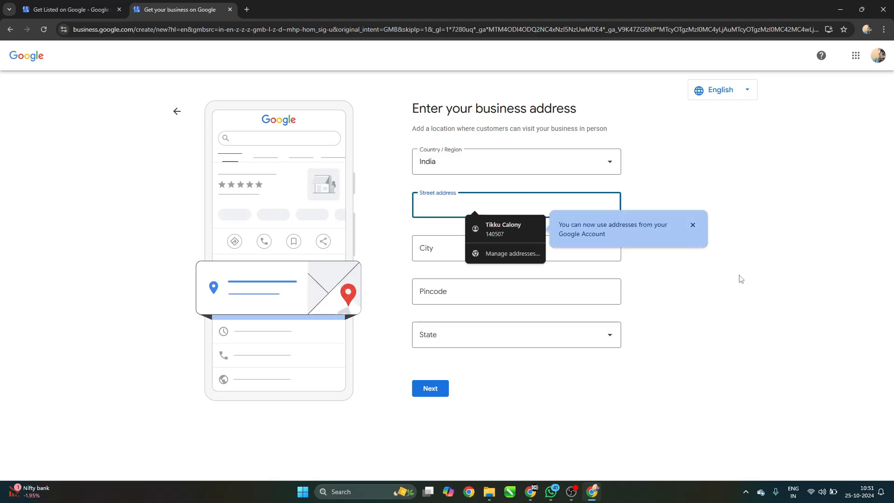
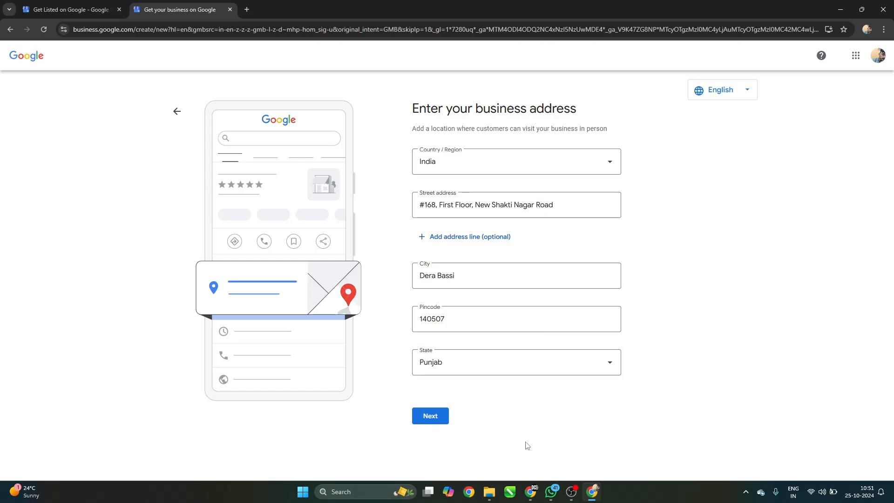
Submit the address, move the map pin onto the business's building, and confirm it.
left_click(432, 418)
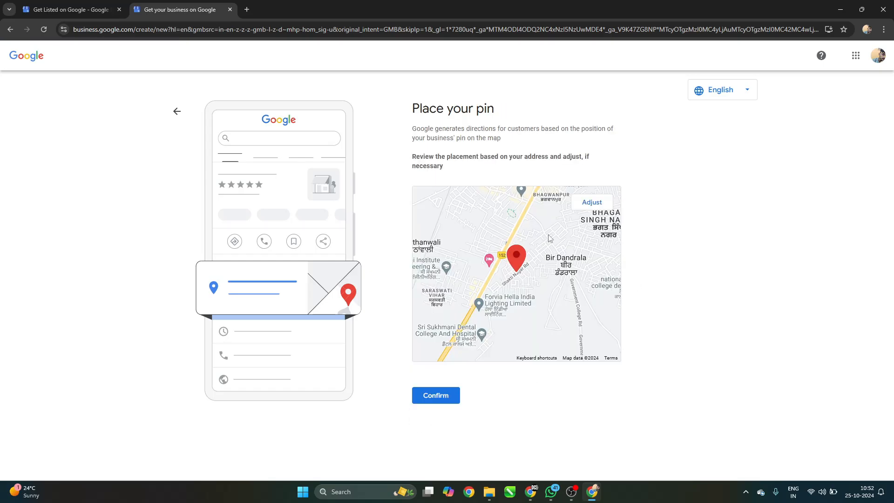
left_click(591, 202)
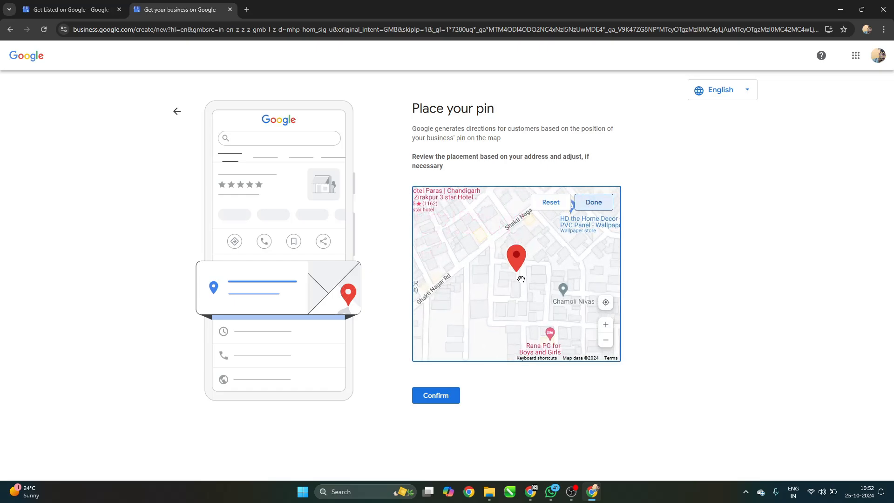
left_click_drag(521, 279, 490, 327)
scroll(527, 299, "down", 1)
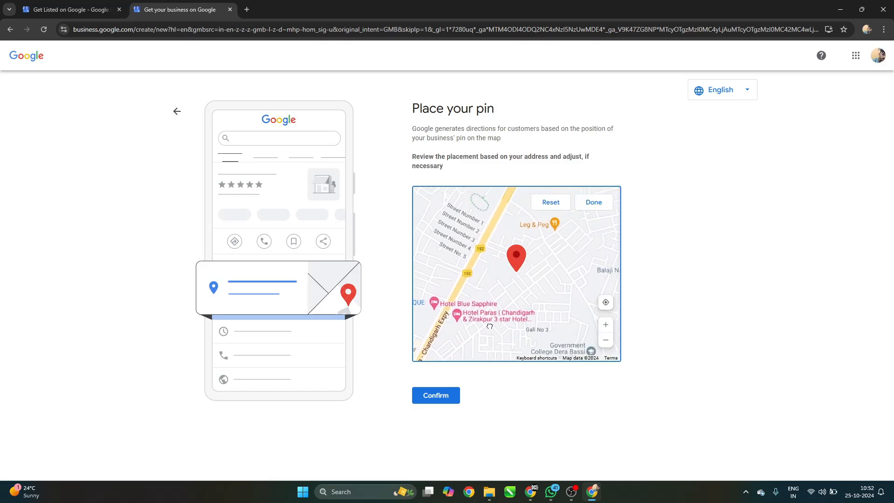
scroll(571, 307, "up", 3)
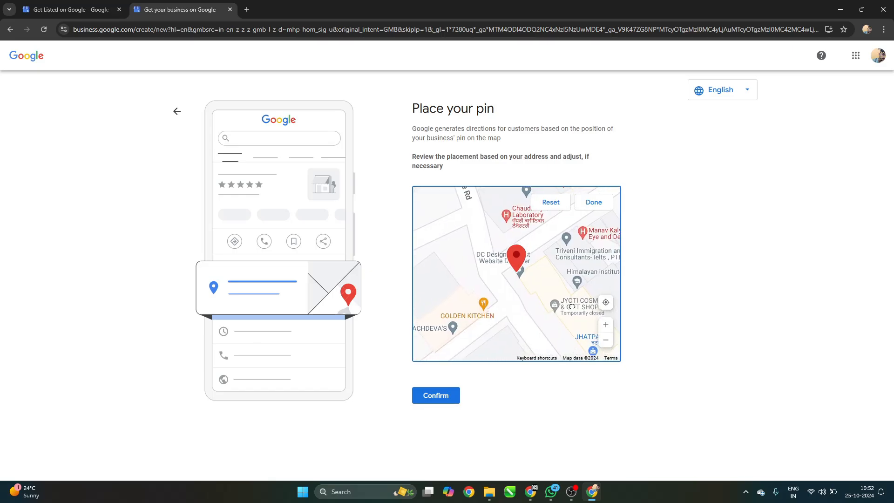
left_click_drag(523, 286, 532, 287)
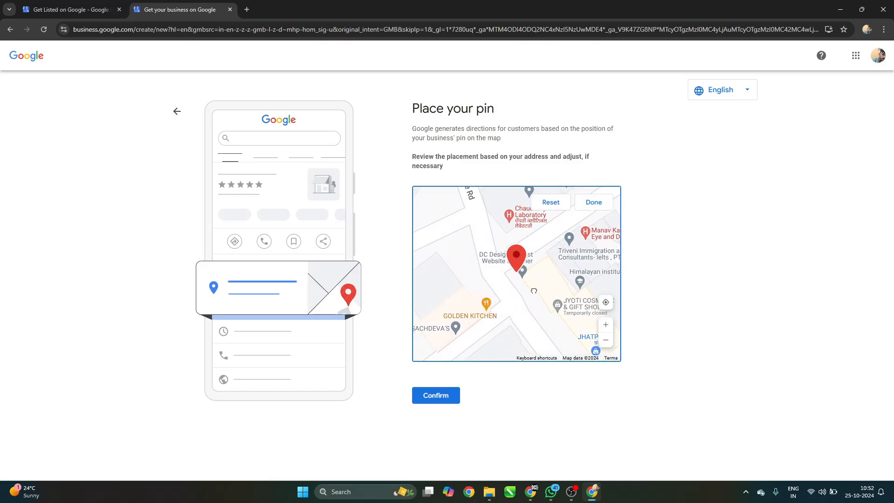
left_click(590, 208)
left_click(451, 392)
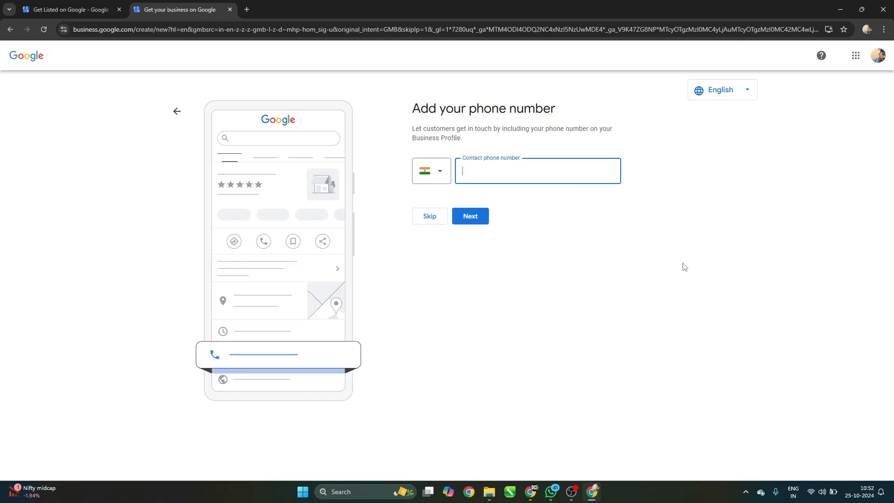
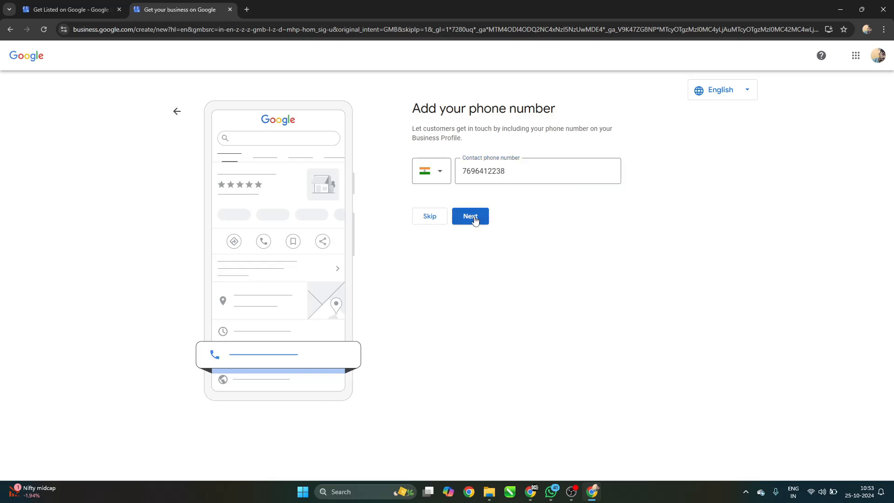
Enter the business contact phone number and accept the 'Put your business on the map' page.
left_click(474, 219)
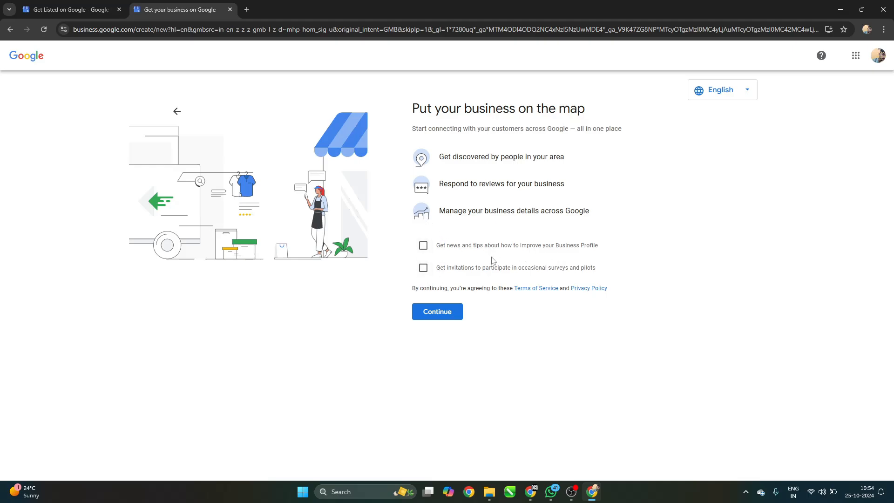
left_click(447, 320)
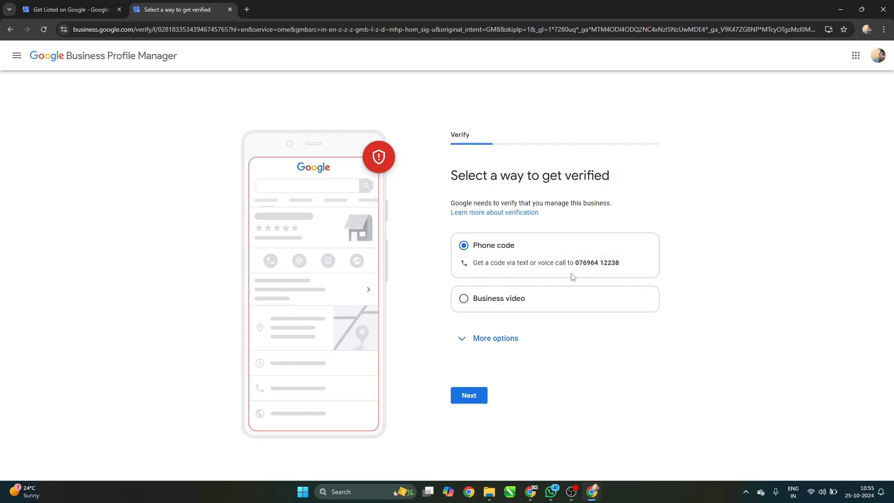
Switch the verification method to Business video, then back to Phone code.
left_click(505, 300)
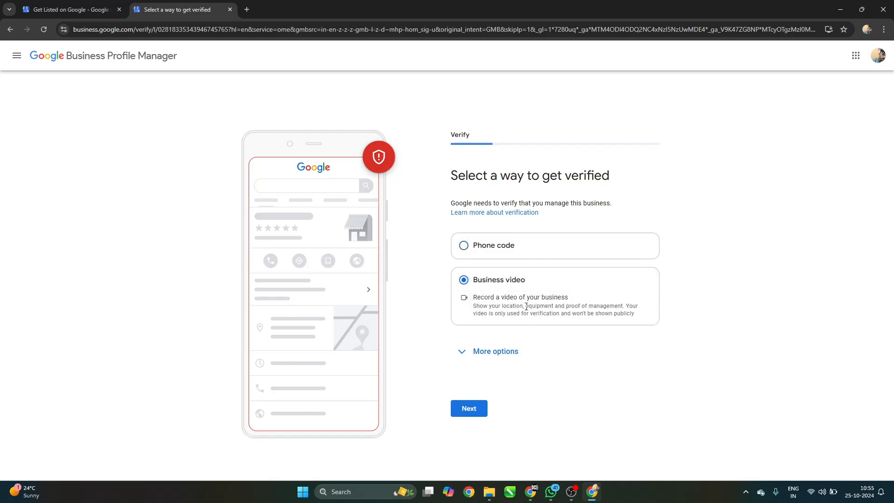
left_click(536, 248)
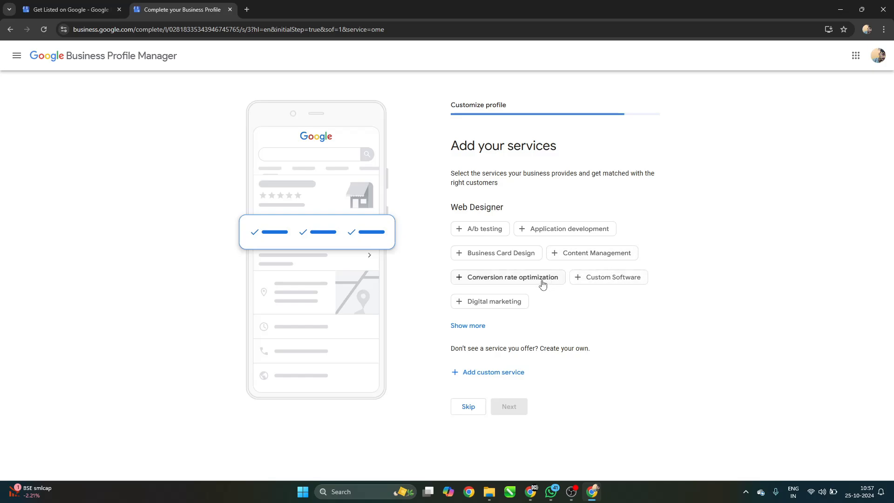
Select every Web Designer service, from Business Card Design and HTML to Marketing Automation.
left_click(472, 252)
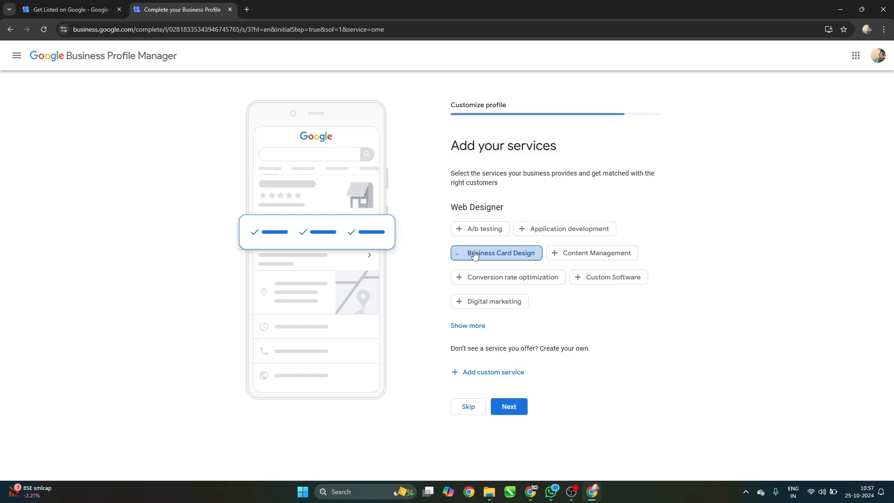
left_click(562, 258)
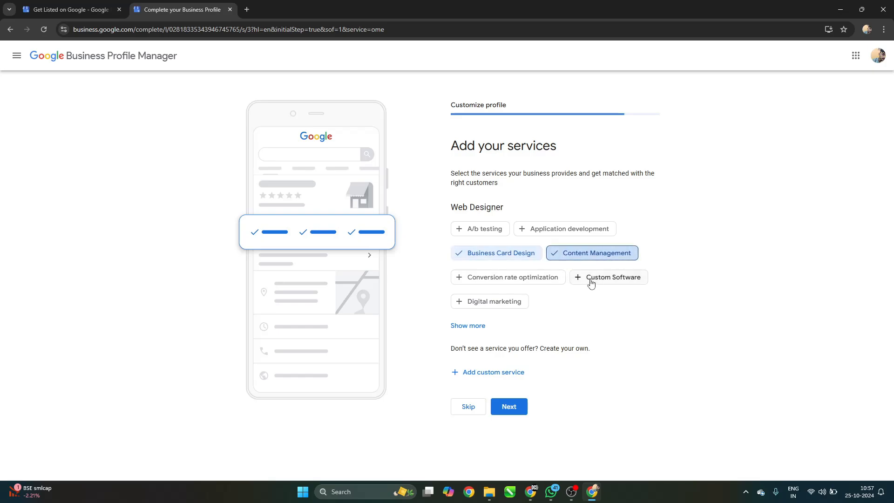
left_click(468, 304)
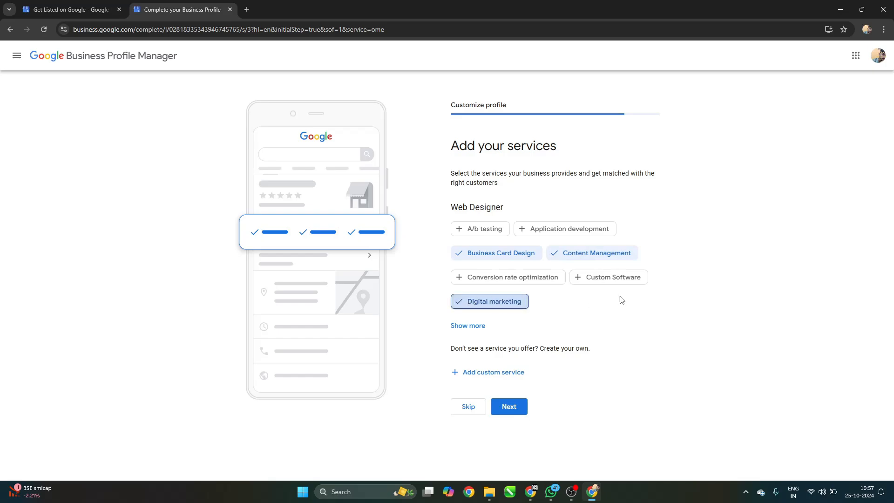
left_click(469, 327)
scroll(652, 317, "down", 4)
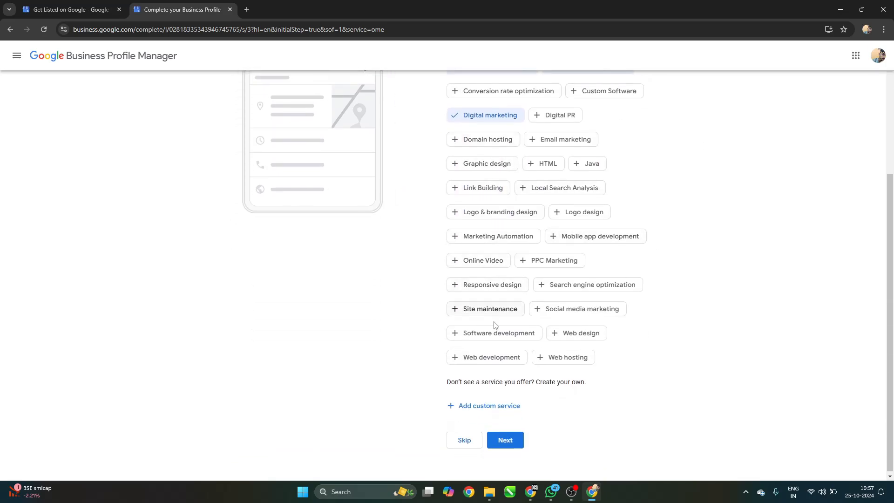
scroll(605, 357, "up", 1)
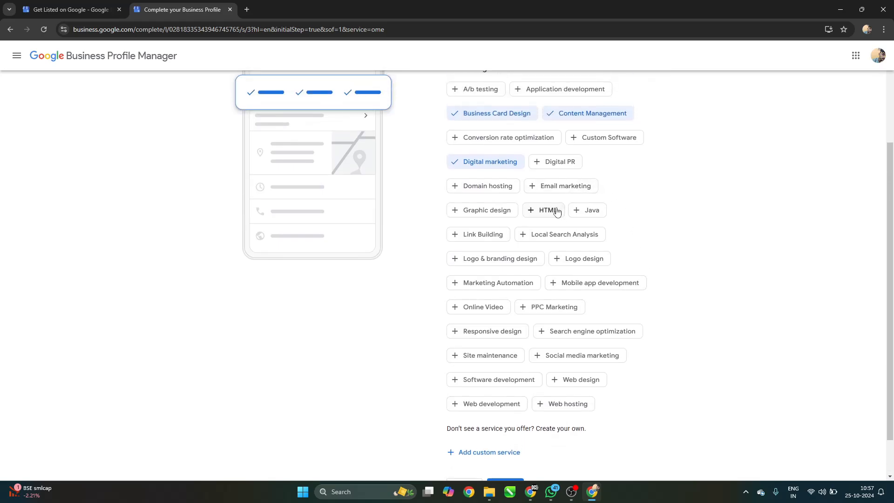
left_click(544, 210)
left_click(565, 188)
left_click(487, 186)
left_click(487, 210)
left_click(600, 259)
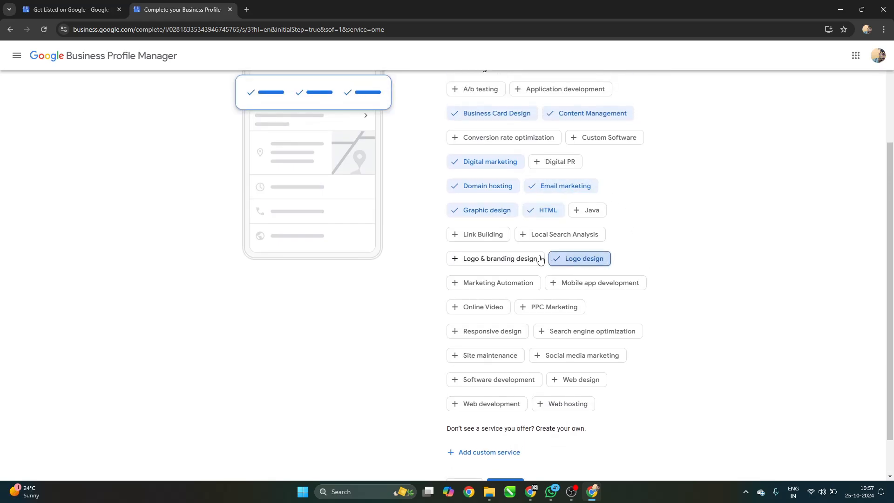
left_click(533, 259)
left_click(497, 283)
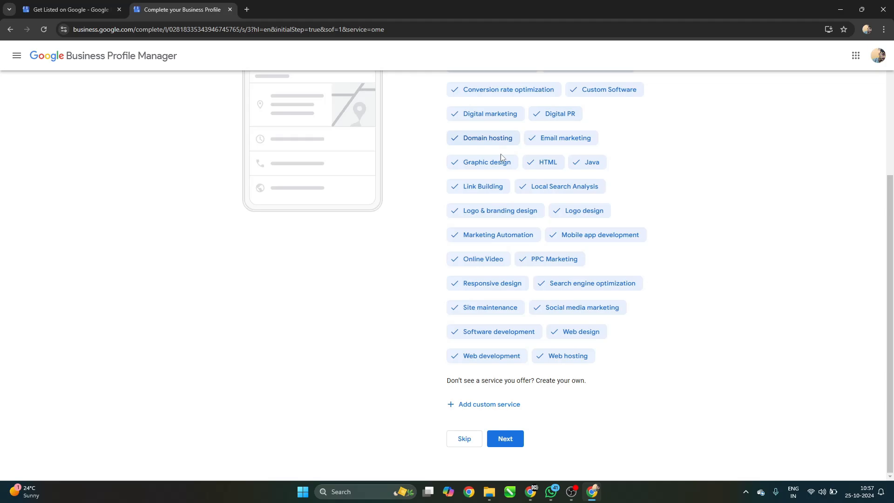
Add the custom service 'Social Media Handling' and submit the services list.
left_click(485, 405)
scroll(568, 359, "down", 1)
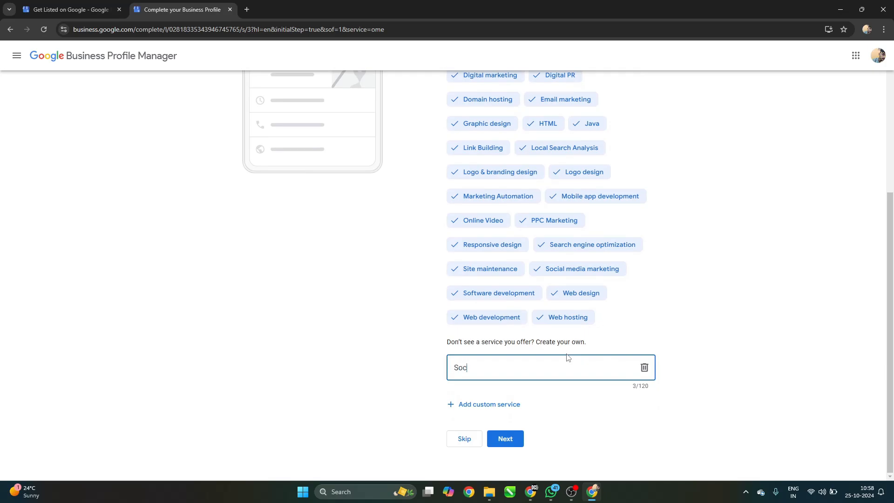
key("BackSpace")
key("BackSpace")
type("Med")
key("BackSpace")
type("dia Handling")
left_click(504, 444)
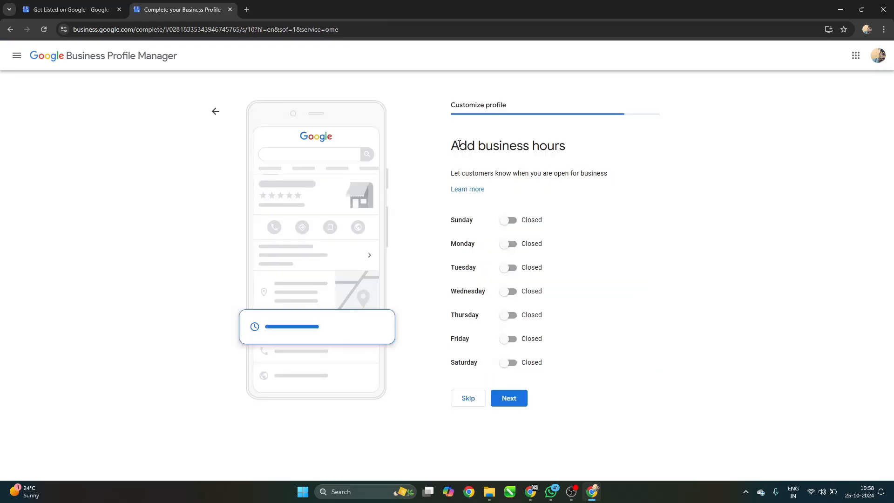
Set Sunday, Monday and Tuesday to open 24 hours.
left_click_drag(458, 145, 573, 146)
left_click(580, 151)
left_click(506, 222)
left_click(513, 222)
left_click(513, 223)
left_click(517, 235)
left_click(489, 259)
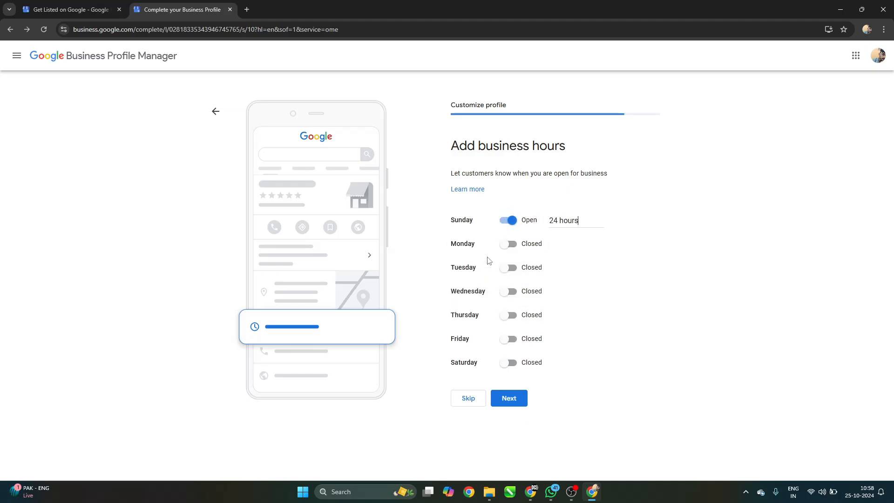
left_click(511, 245)
left_click(479, 259)
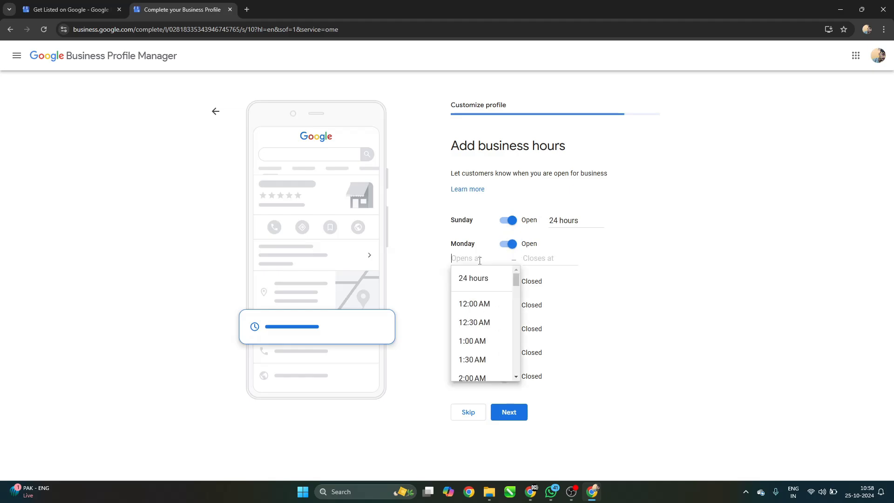
left_click(473, 278)
left_click(508, 268)
left_click(472, 282)
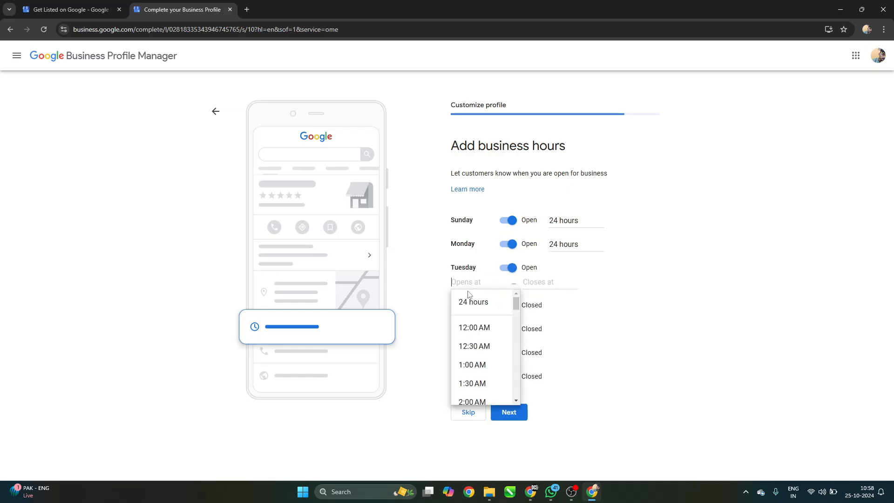
left_click(470, 302)
Set Wednesday through Saturday to open 24 hours and submit the hours.
left_click(509, 291)
left_click(487, 305)
left_click(498, 325)
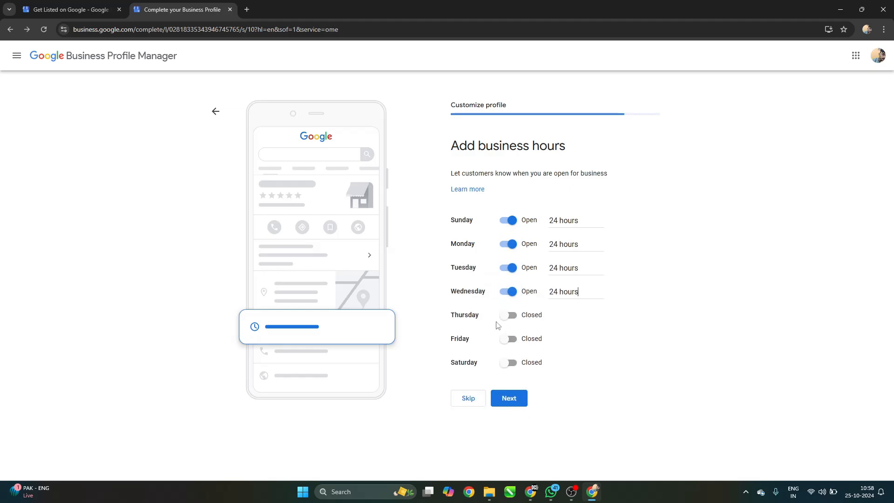
left_click(509, 316)
left_click(477, 329)
left_click(474, 349)
left_click(509, 339)
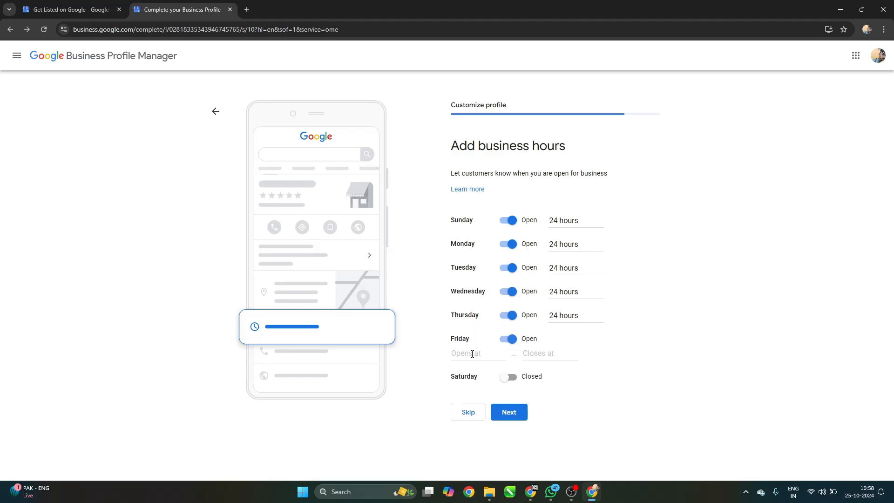
left_click(472, 354)
left_click(473, 375)
left_click(508, 363)
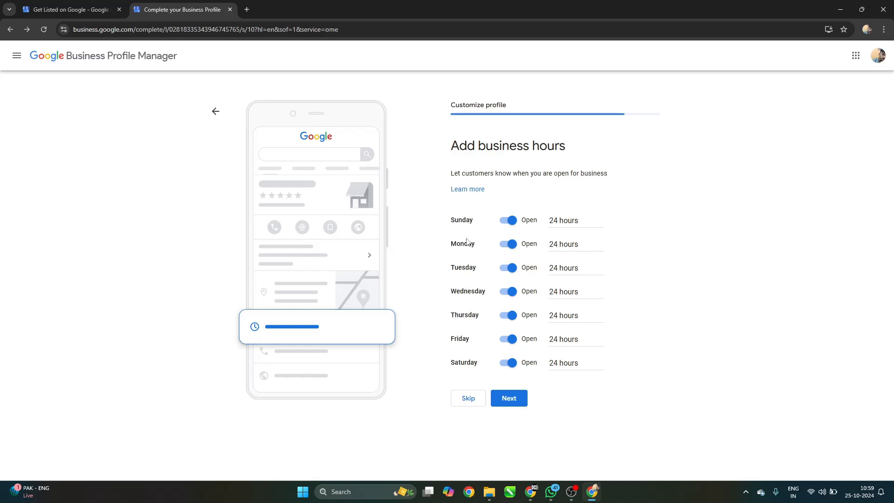
left_click(514, 402)
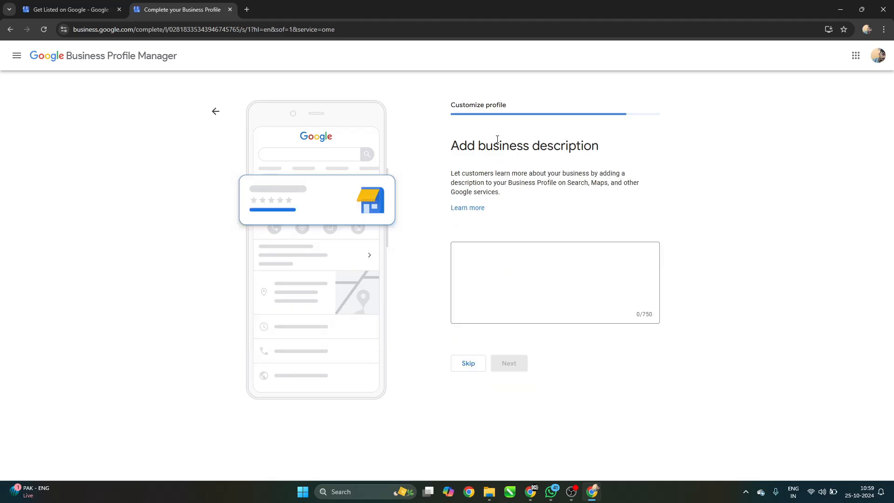
Paste the Tricity agency summary and its services (Social Media Marketing, Google Ads, Meta Ads, SEO), 182/750 characters.
left_click_drag(452, 148, 613, 149)
left_click(617, 156)
left_click(557, 276)
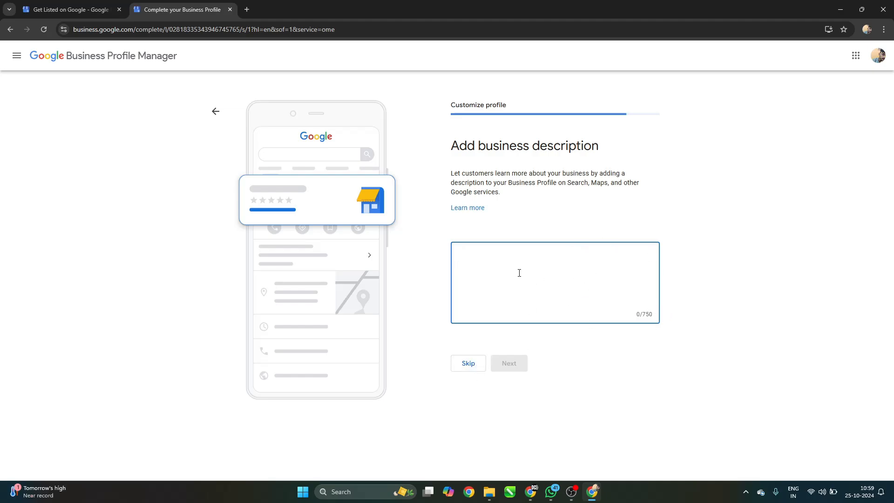
type("Best Digital Marketing Agency In Tricity (Chandigarh, Mohali, Punjab, Haryana)")
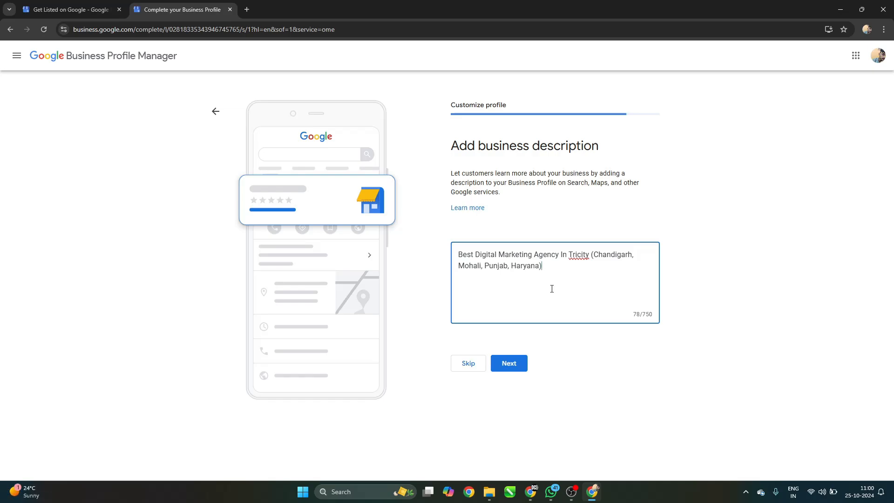
type(", Social Media Marketing, Google Ads, Facebook Ads, Meta Ads, SEO & Much More!  Feel Free To Contact Us!")
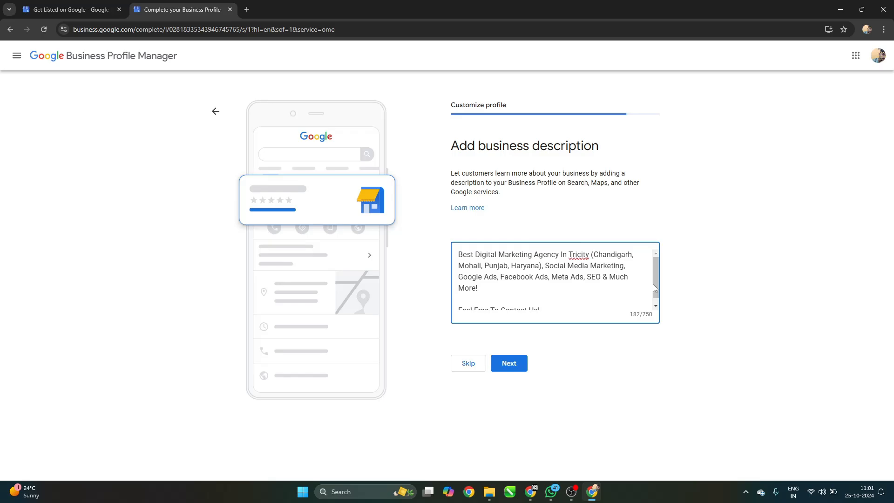
Save the description and upload the DC Designer logo from Downloads as the business photo.
left_click(521, 364)
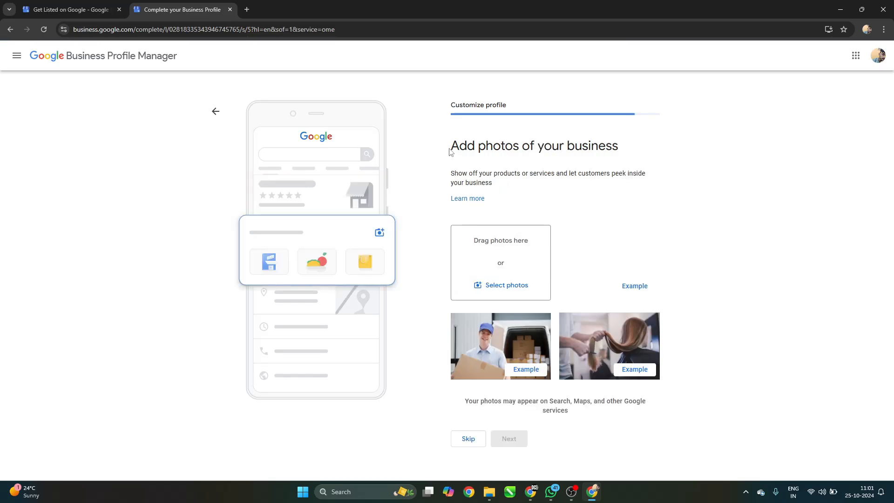
left_click_drag(451, 152, 628, 155)
left_click(681, 155)
left_click(520, 282)
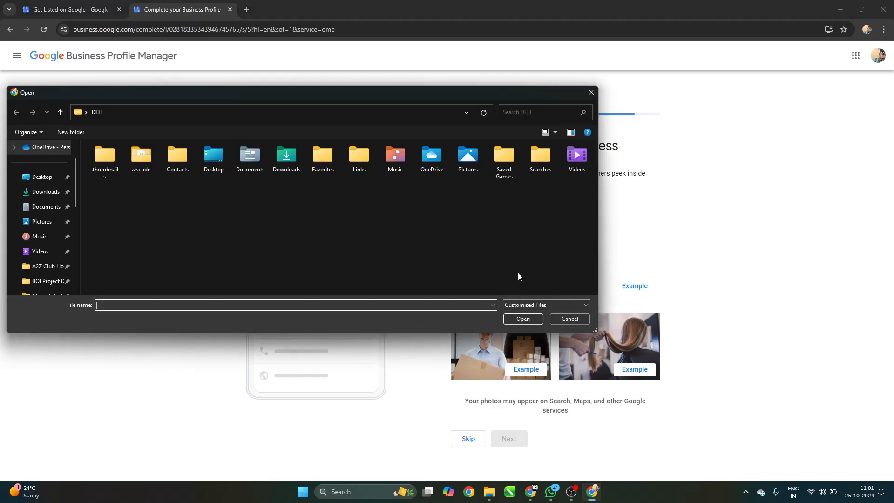
left_click(45, 191)
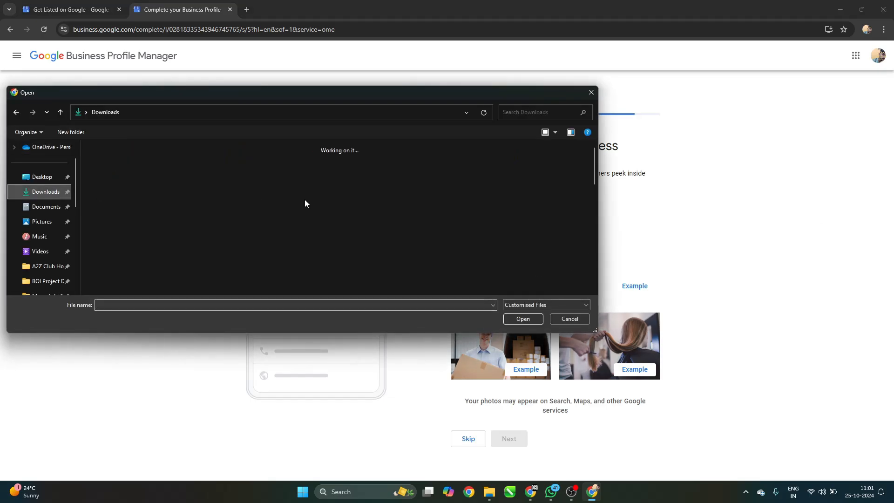
scroll(399, 211, "down", 5)
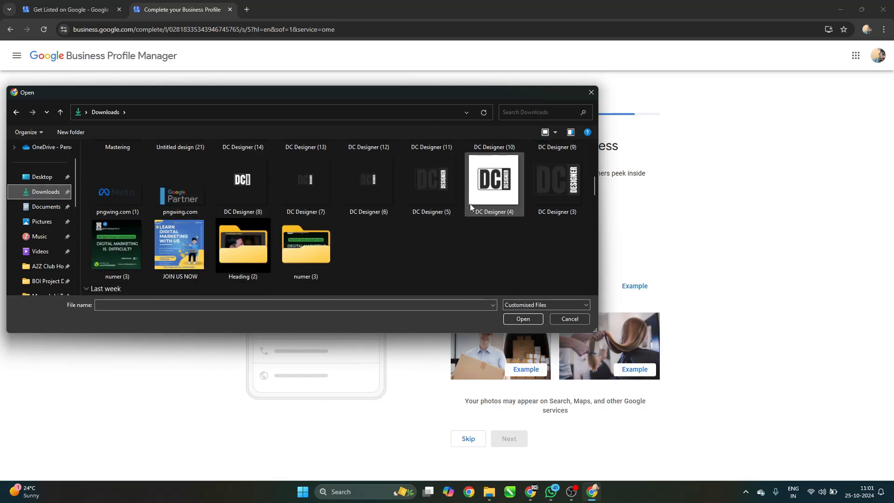
scroll(469, 205, "down", 3)
scroll(467, 207, "down", 5)
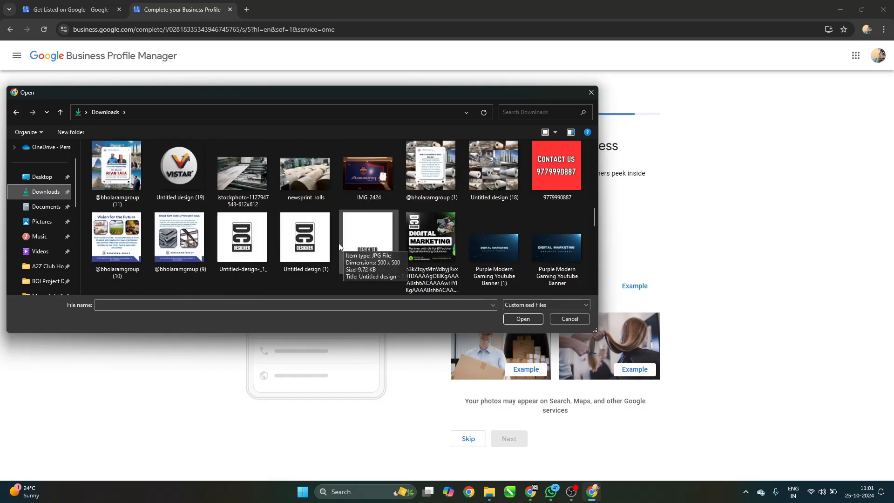
left_click(312, 247)
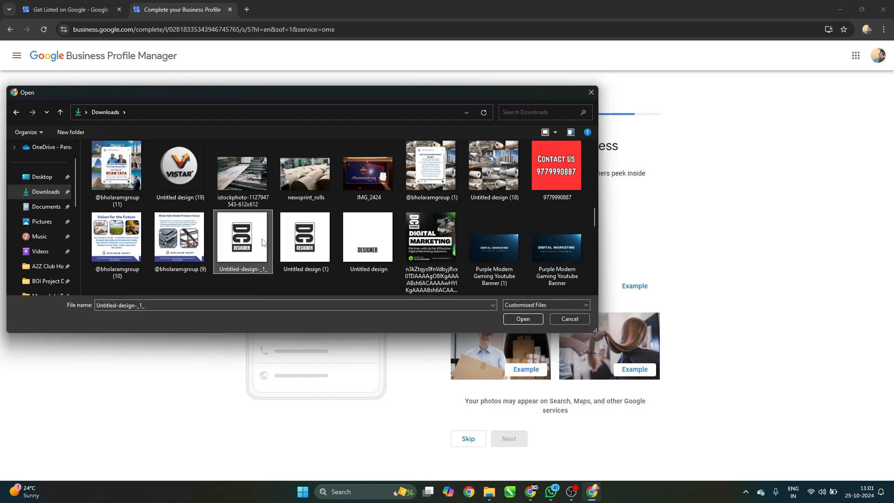
left_click(512, 318)
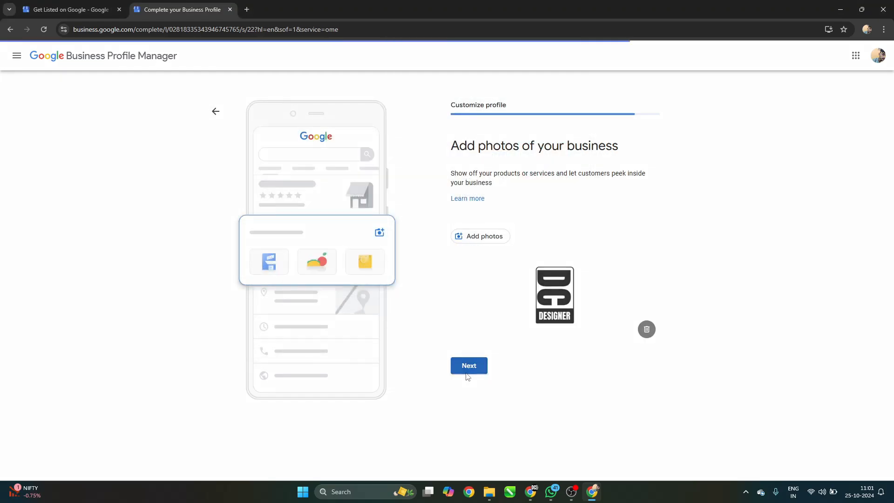
left_click(468, 370)
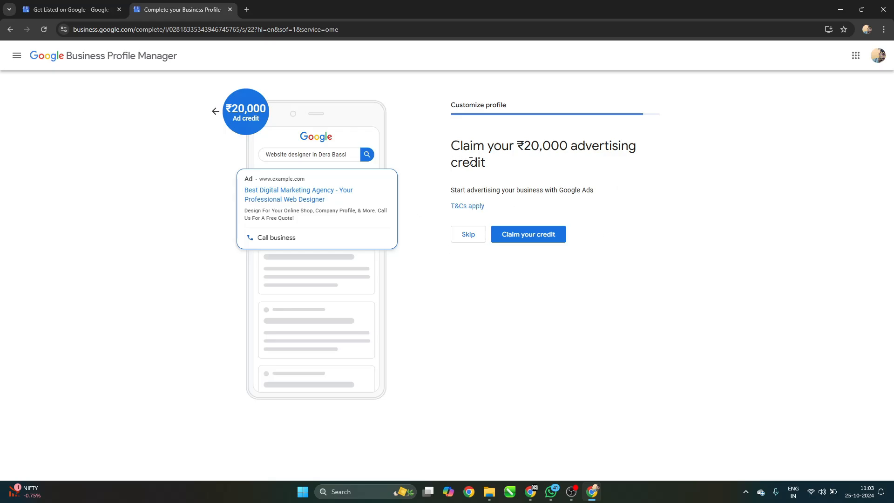
Skip both the ₹20,000 ad credit offer and the Google Workspace custom domain offer.
left_click(470, 235)
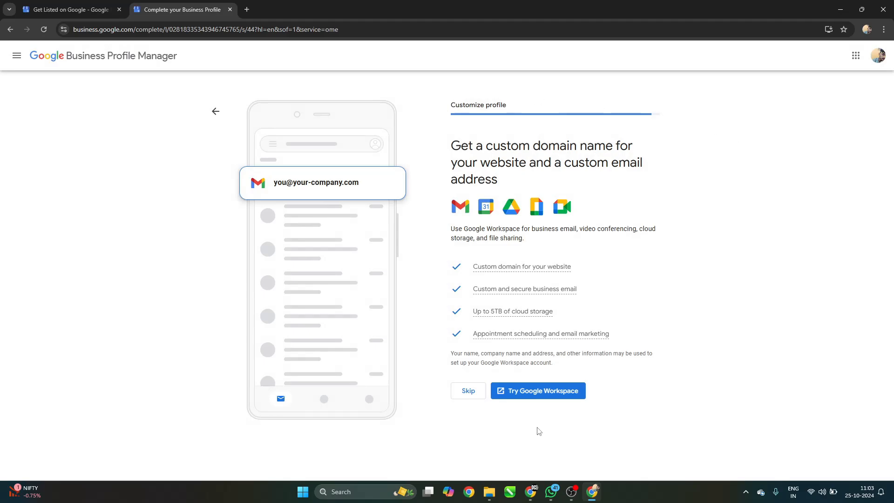
left_click_drag(518, 146, 614, 148)
left_click_drag(473, 163, 479, 183)
left_click(512, 184)
mouse_move(529, 322)
left_click(467, 399)
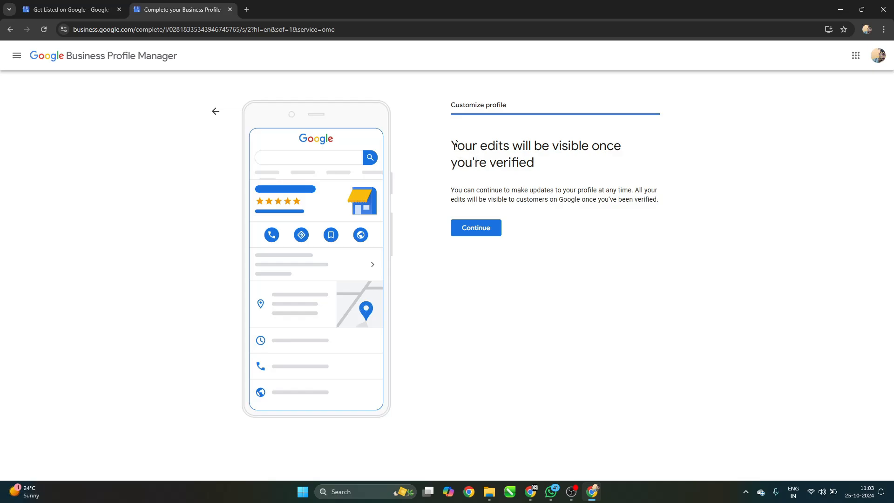
left_click_drag(453, 141, 537, 165)
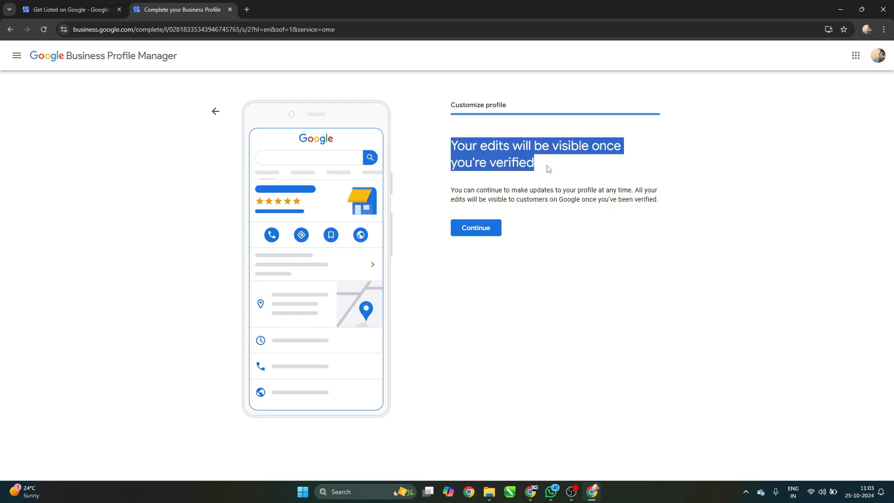
left_click(549, 169)
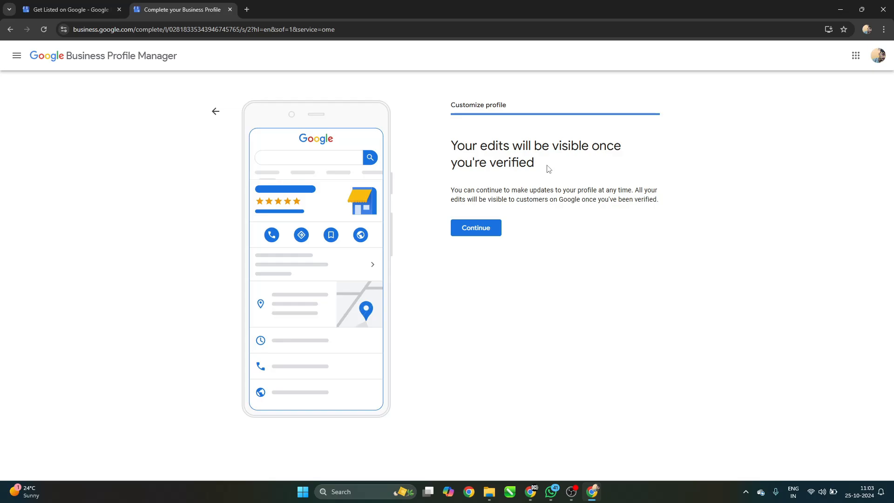
double_click(535, 199)
left_click(569, 203)
triple_click(569, 203)
double_click(589, 199)
left_click(567, 199)
triple_click(567, 199)
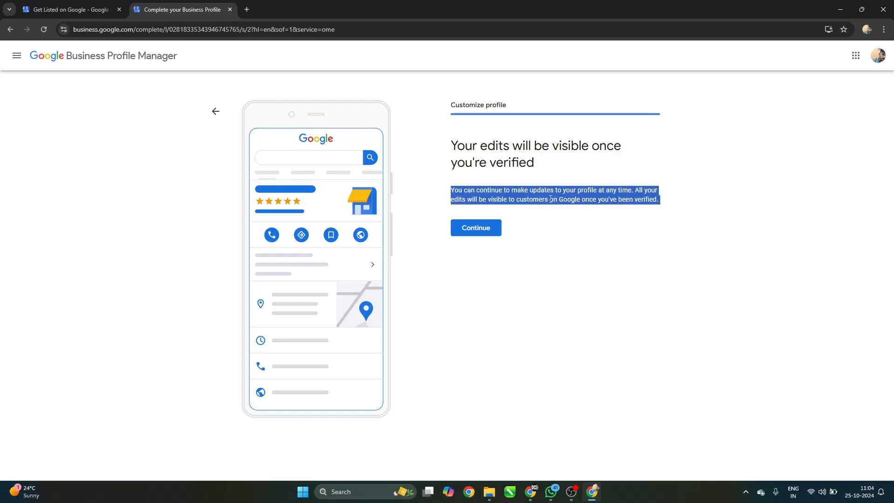
double_click(531, 200)
double_click(490, 190)
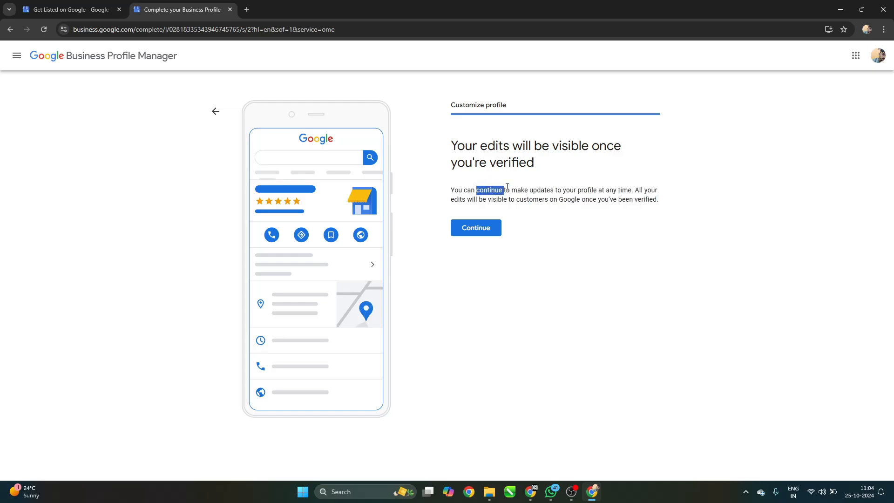
left_click(537, 189)
left_click(467, 227)
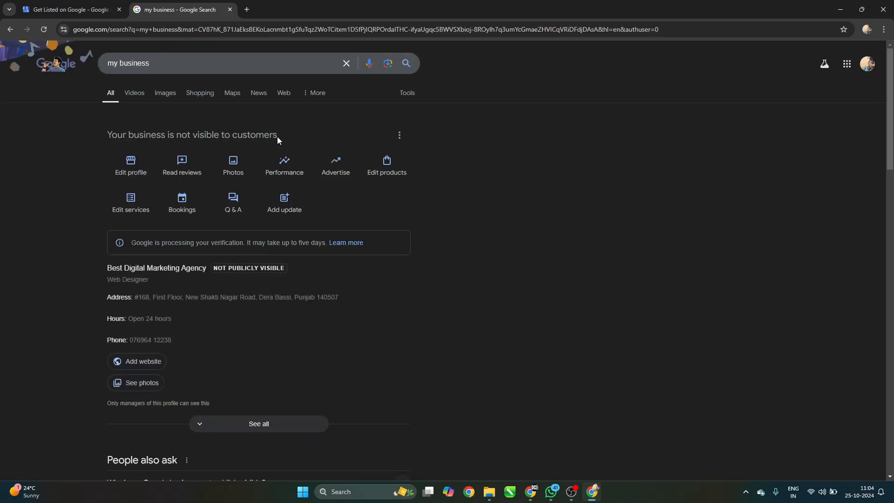
left_click_drag(278, 136, 123, 136)
left_click_drag(136, 242, 254, 246)
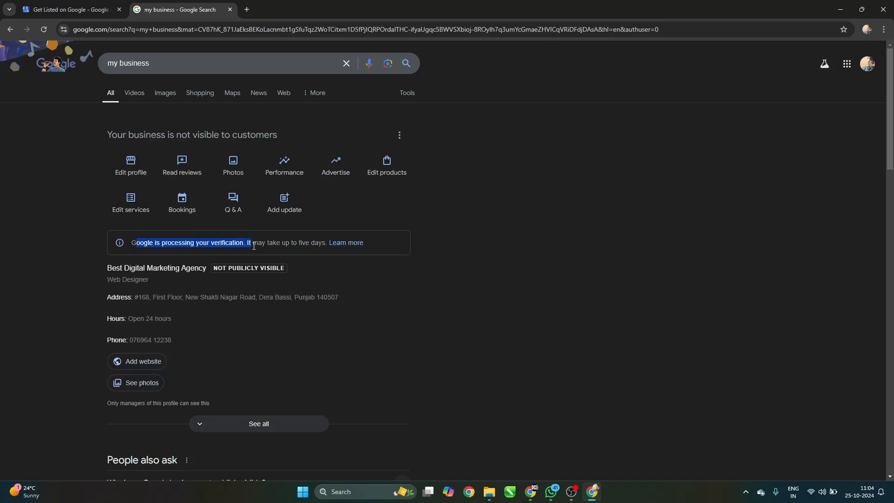
left_click(321, 240)
triple_click(301, 240)
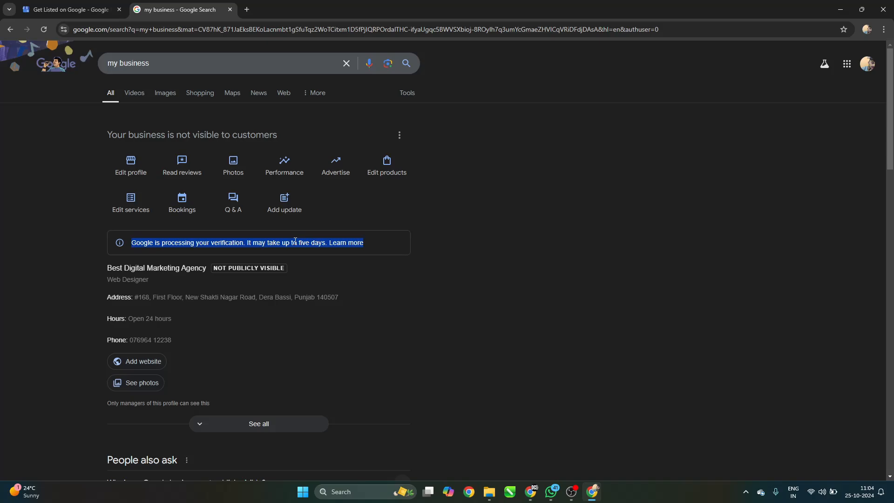
left_click(278, 245)
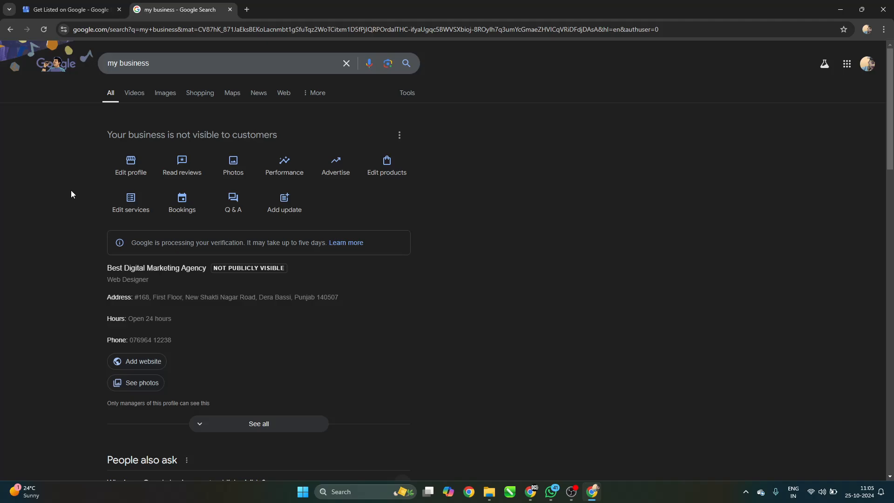
Review the business information editor's About, Contact, Hours and More sections, then close it.
left_click(125, 162)
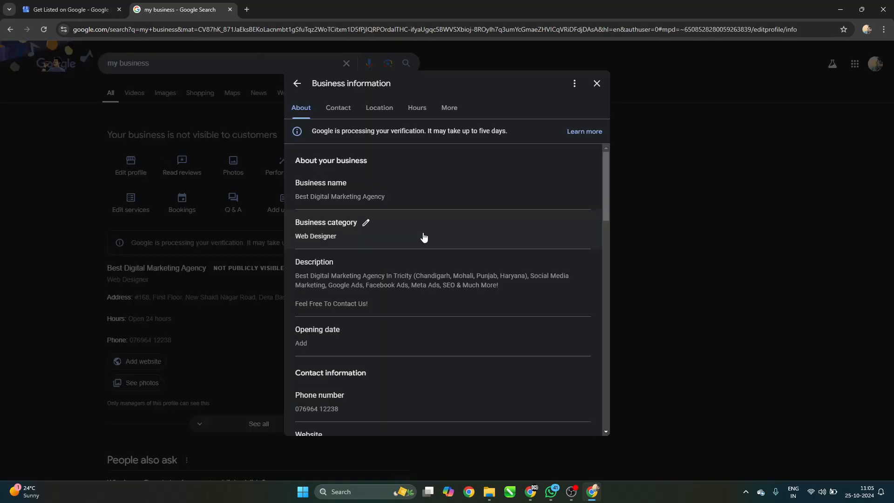
scroll(423, 232, "down", 5)
scroll(551, 241, "down", 8)
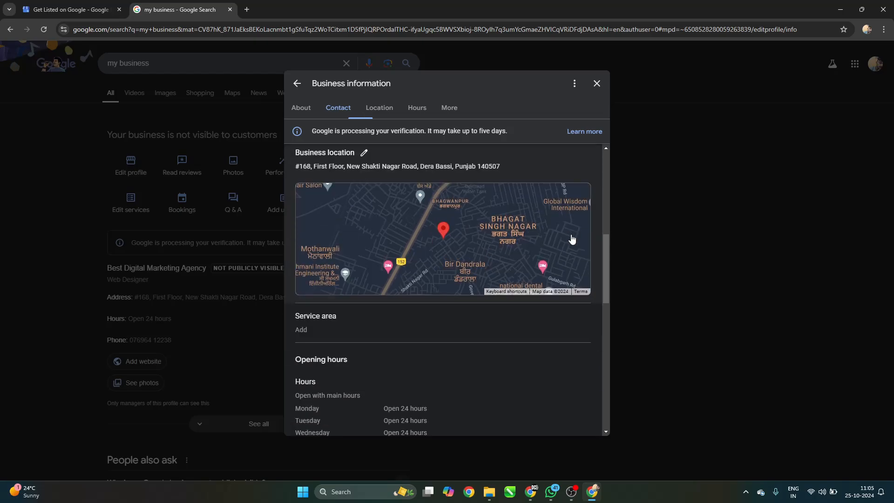
scroll(519, 251, "down", 6)
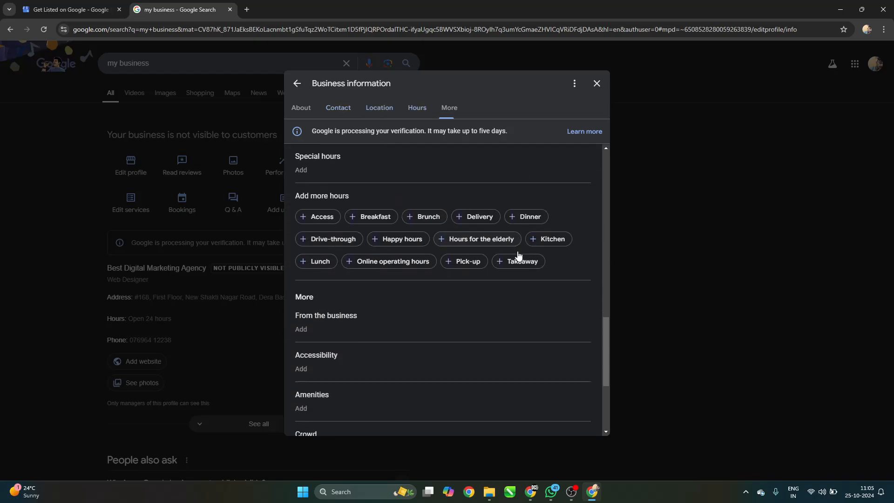
scroll(449, 207, "up", 12)
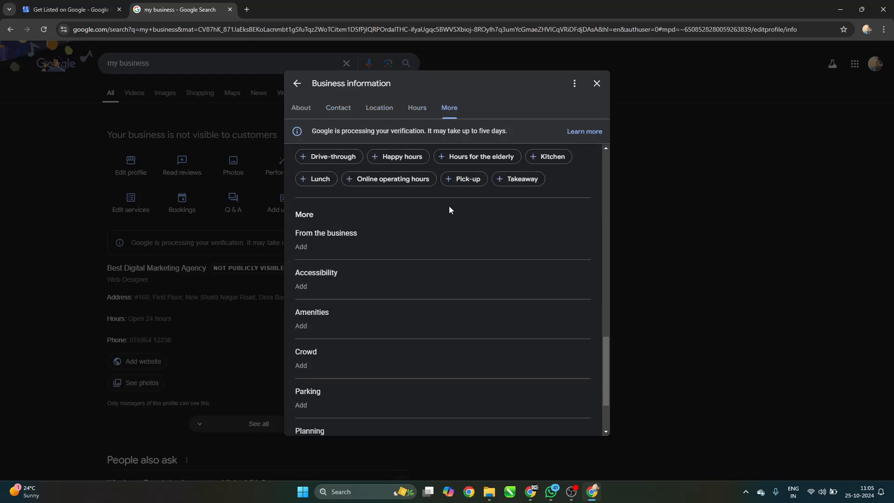
scroll(499, 254, "up", 3)
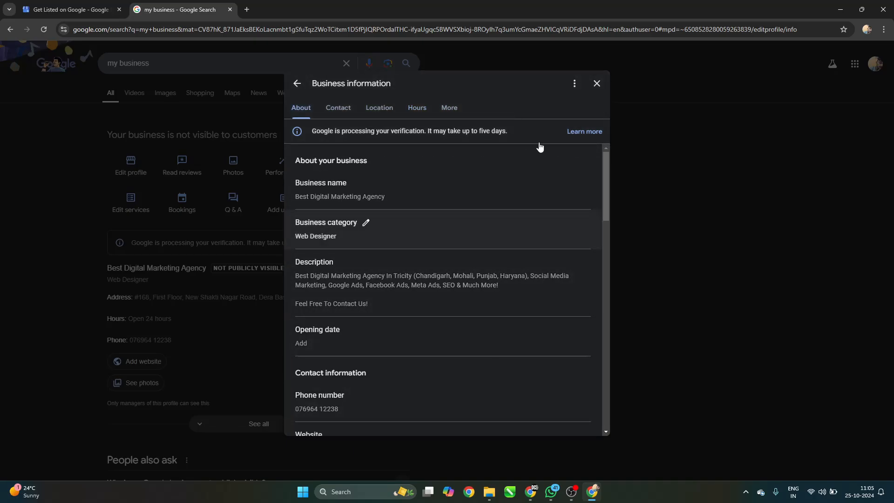
left_click(596, 84)
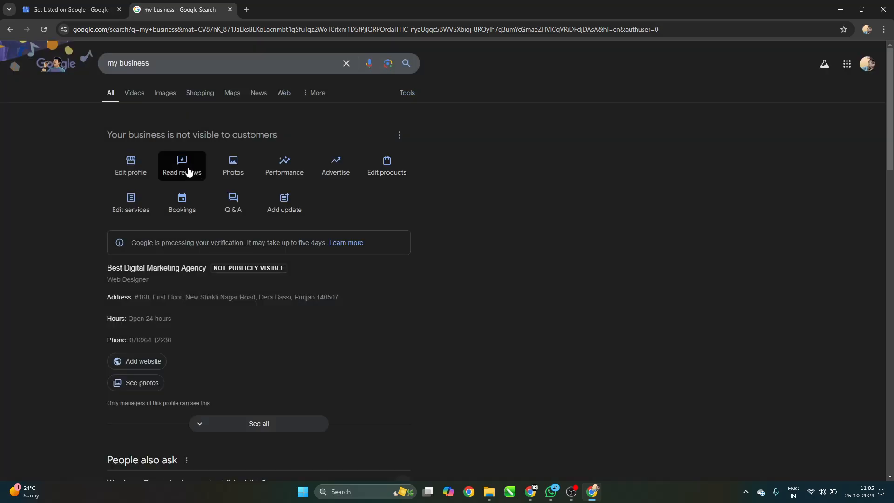
left_click(188, 172)
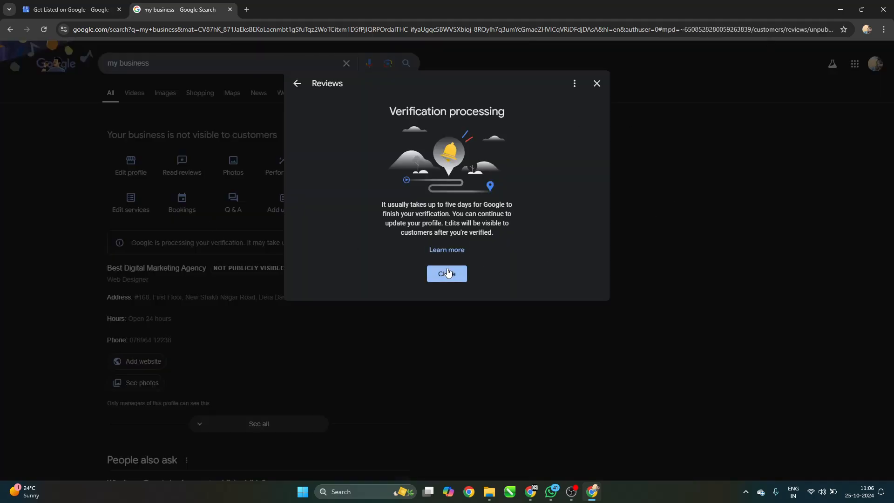
left_click(448, 273)
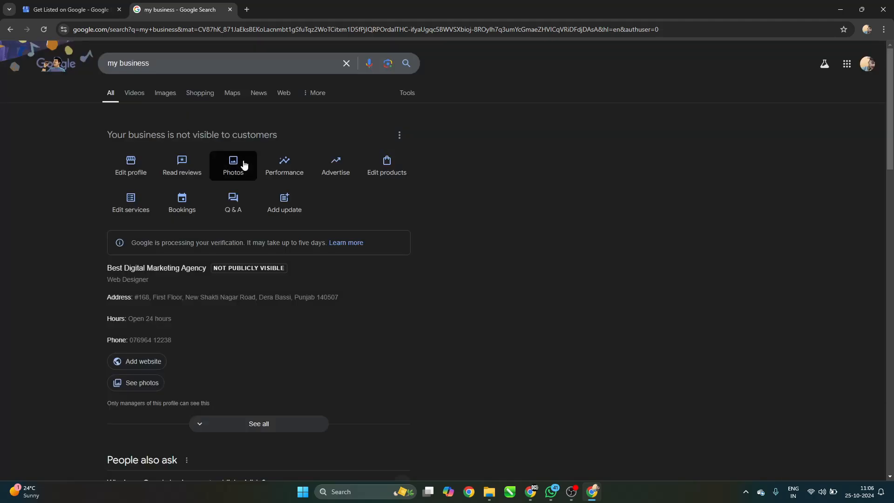
left_click(285, 163)
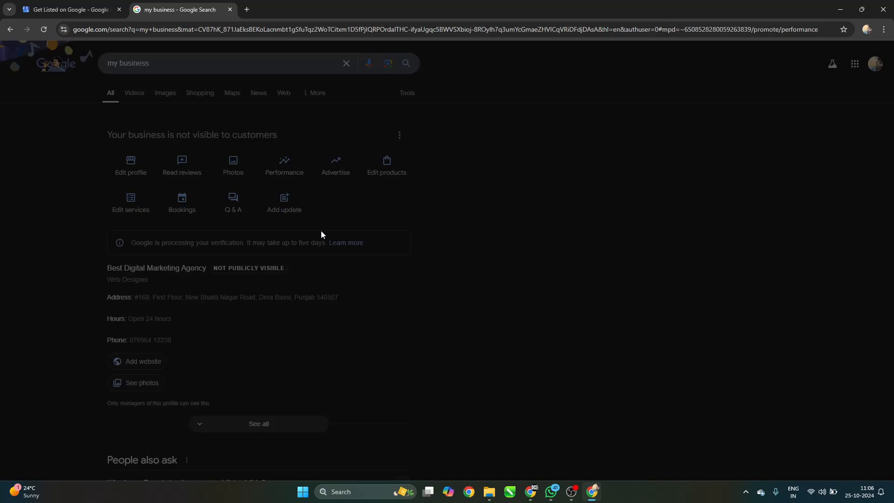
left_click(713, 84)
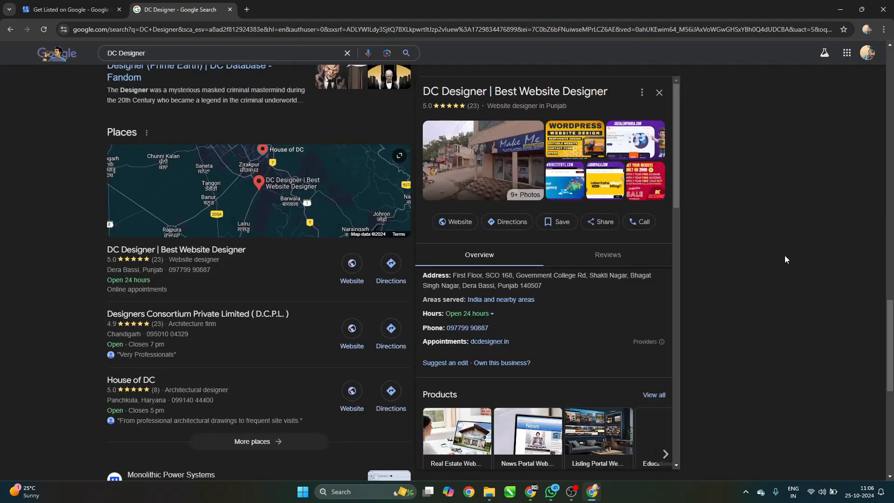
Highlight parts of the 'DC Designer | Best Website Designer' title, then view its products and 5.0 rating.
left_click_drag(423, 91, 606, 93)
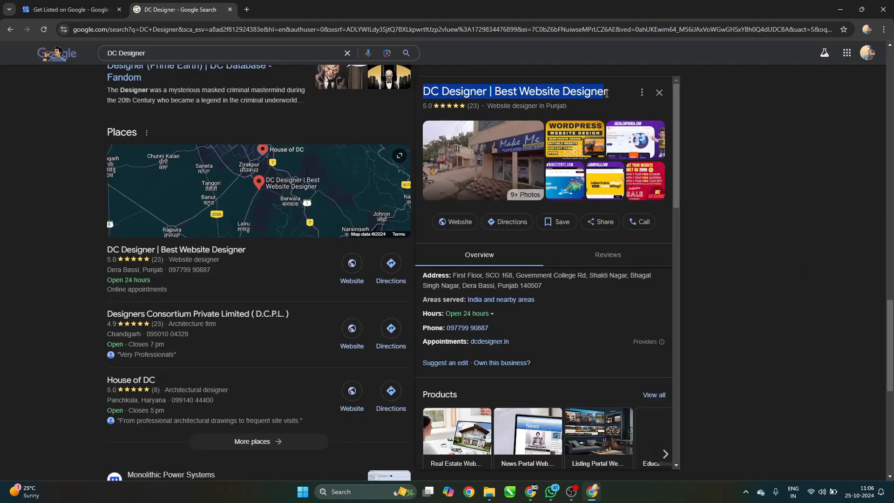
left_click(612, 96)
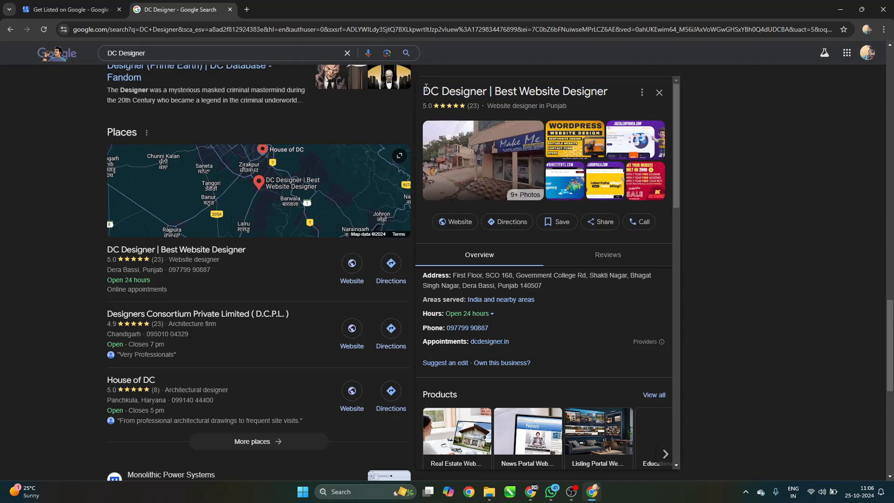
left_click_drag(425, 88, 608, 91)
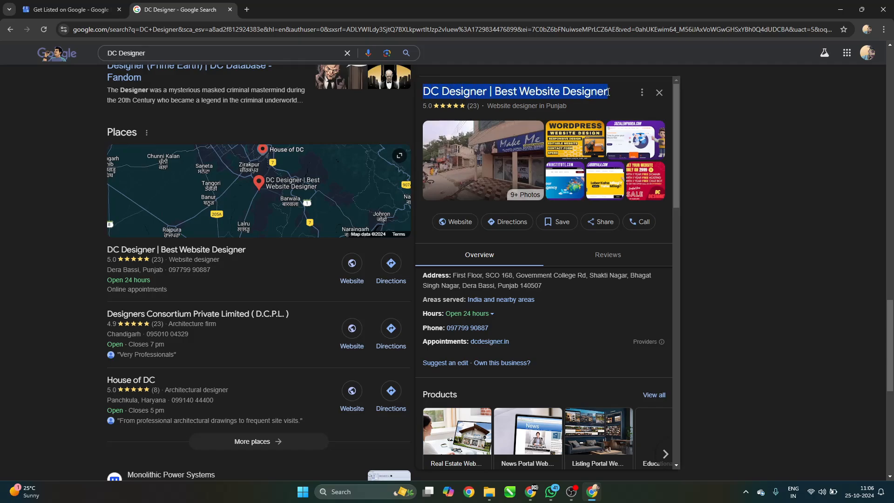
left_click(609, 93)
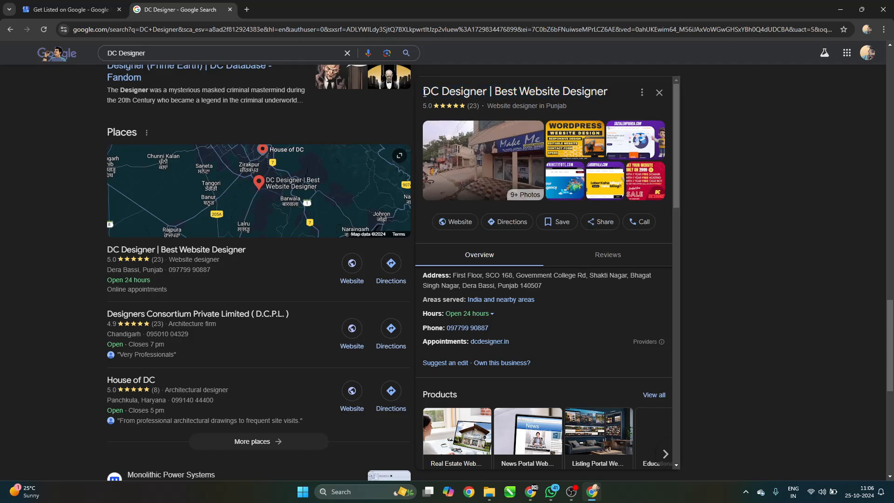
left_click_drag(425, 92, 619, 97)
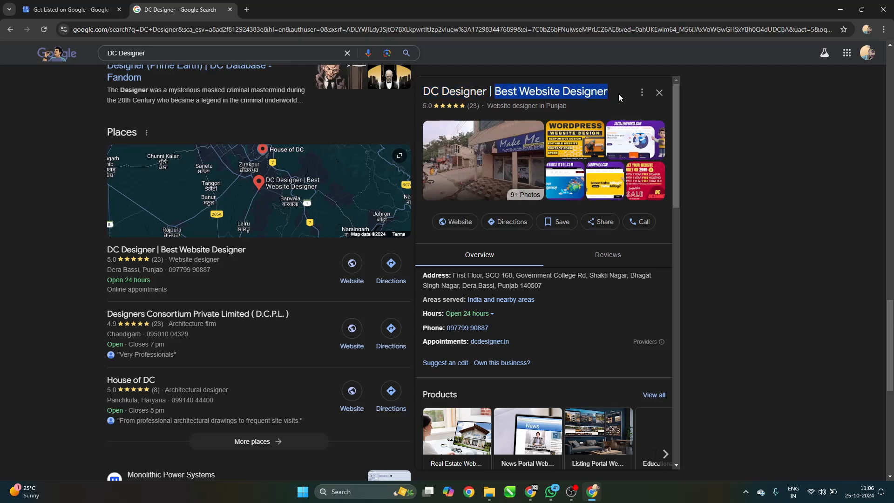
left_click(619, 97)
left_click_drag(494, 91, 616, 97)
left_click(616, 97)
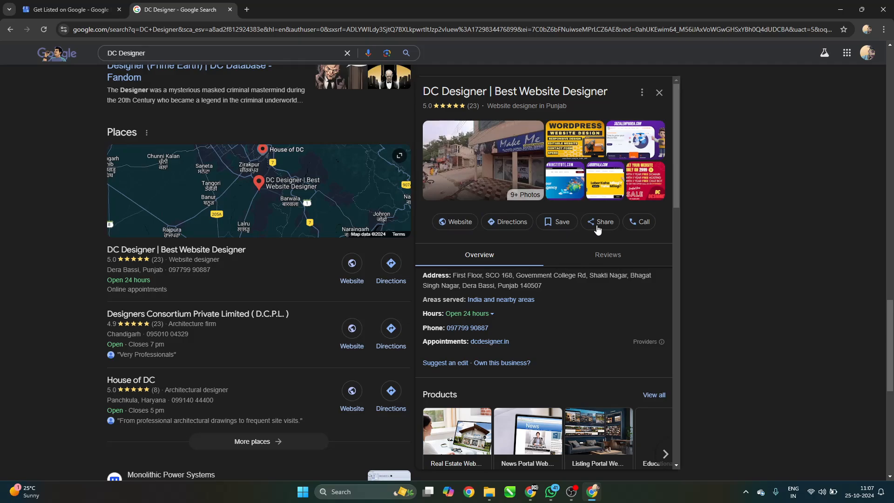
scroll(647, 231, "down", 1)
scroll(647, 231, "down", 2)
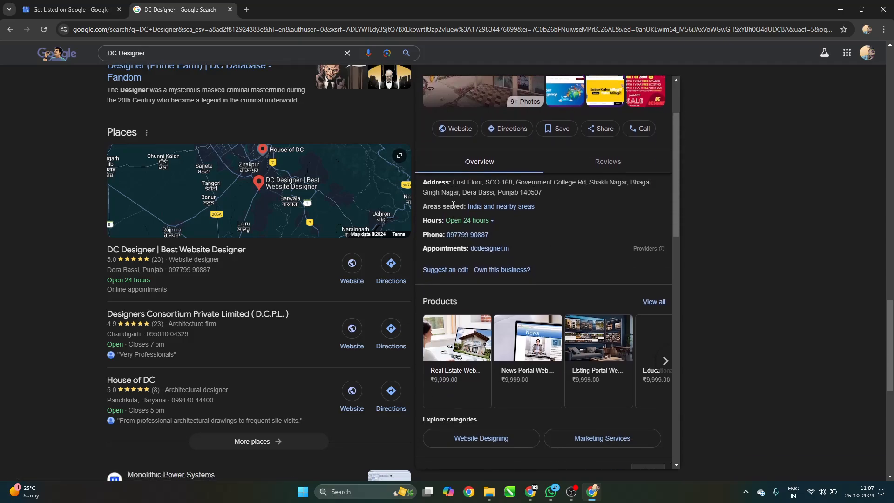
scroll(535, 236, "down", 3)
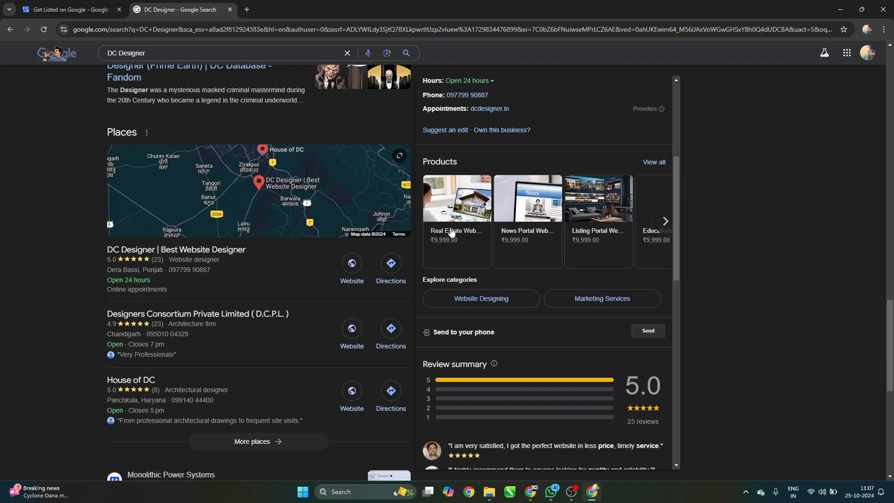
left_click(573, 215)
scroll(317, 288, "down", 2)
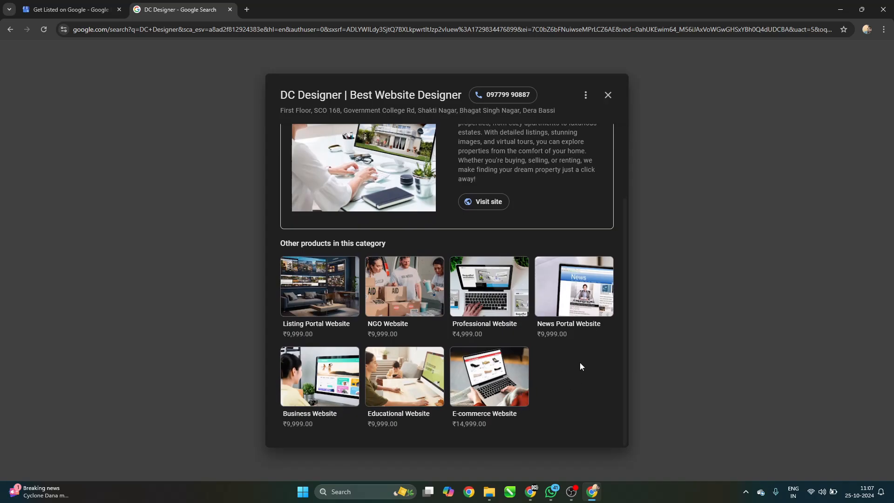
left_click(500, 292)
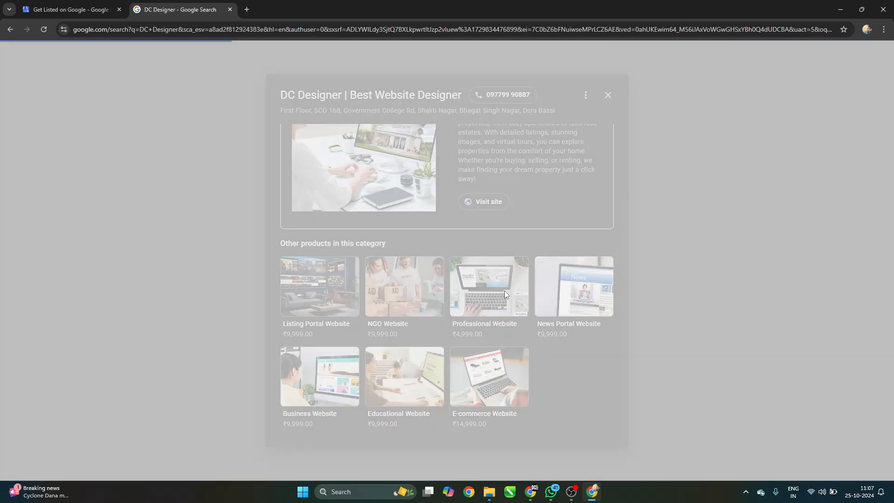
scroll(514, 228, "down", 3)
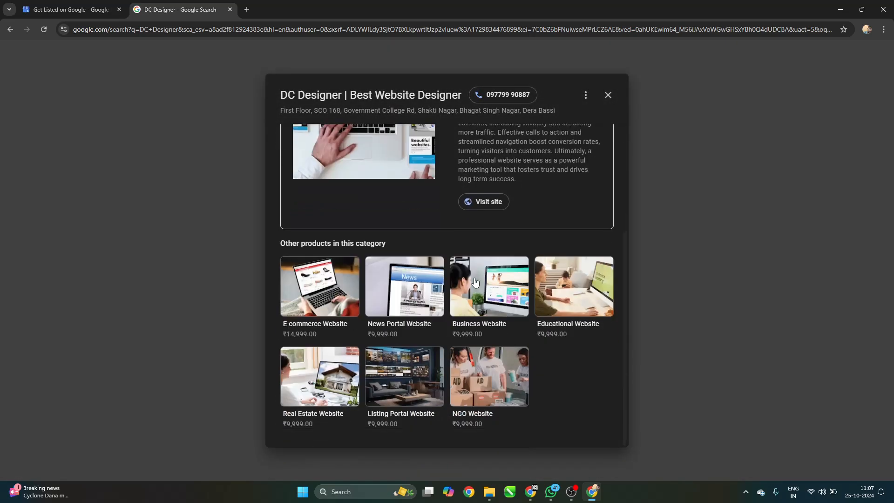
left_click(474, 271)
scroll(558, 195, "down", 3)
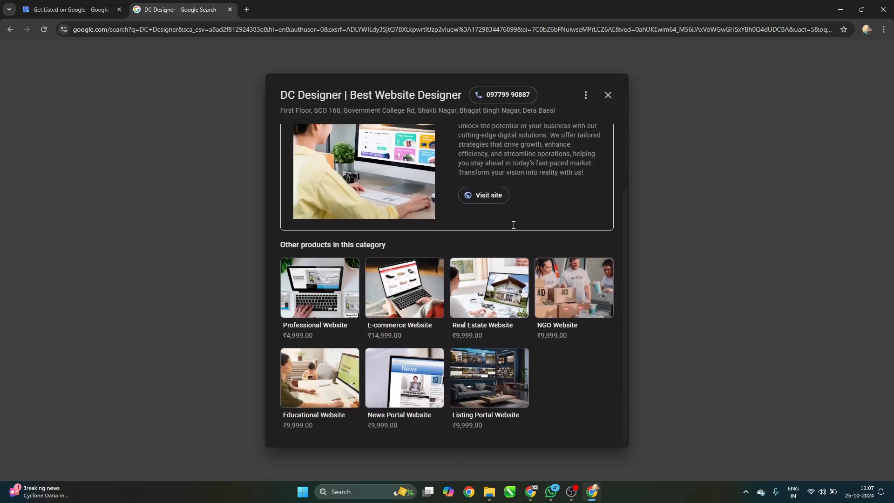
scroll(588, 162, "up", 3)
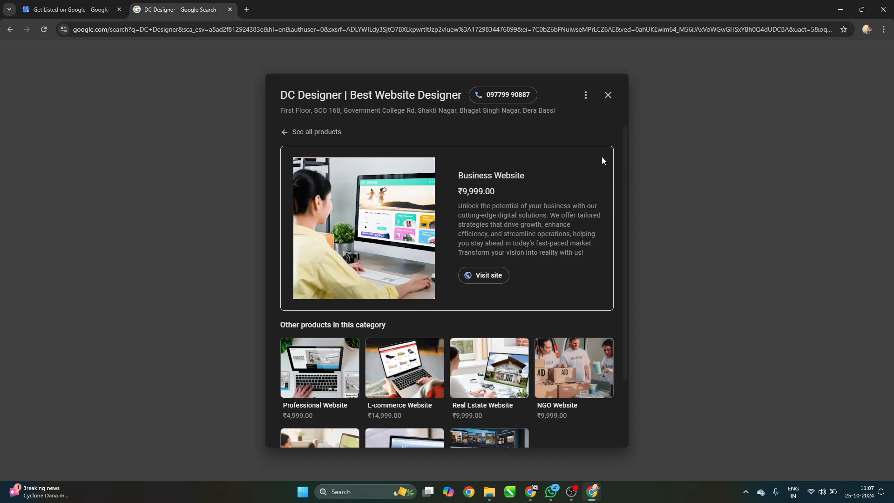
left_click(608, 96)
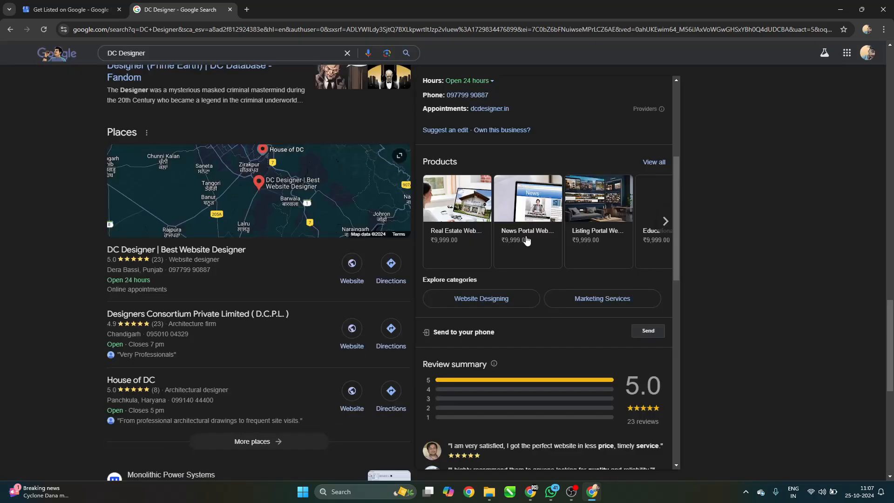
Browse the DC Designer panel's Products row and Reviews section.
scroll(608, 184, "up", 5)
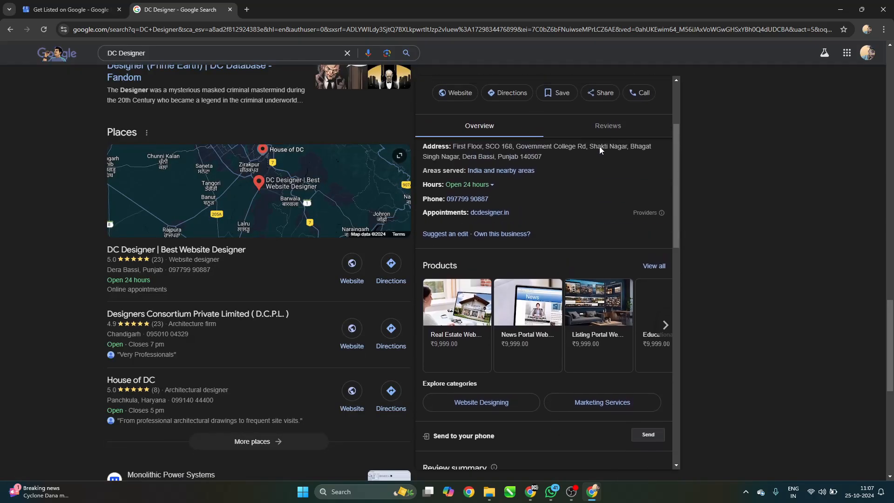
scroll(605, 181, "down", 4)
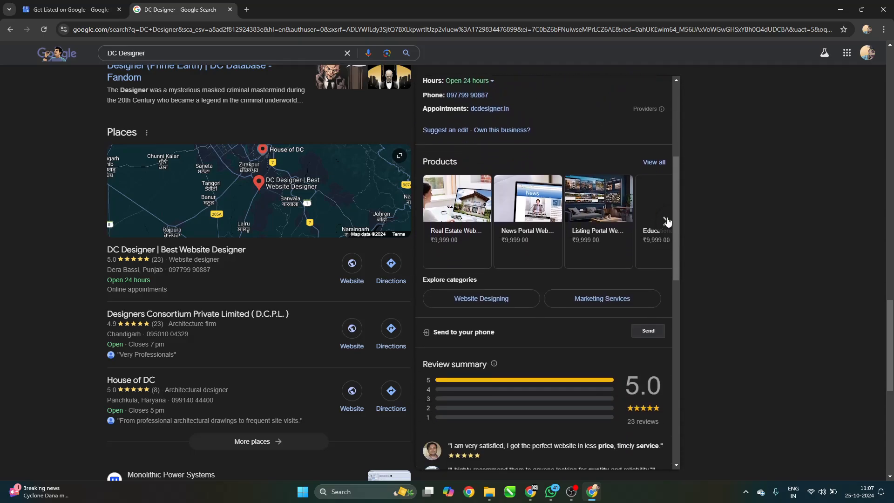
left_click(666, 222)
scroll(669, 196, "down", 5)
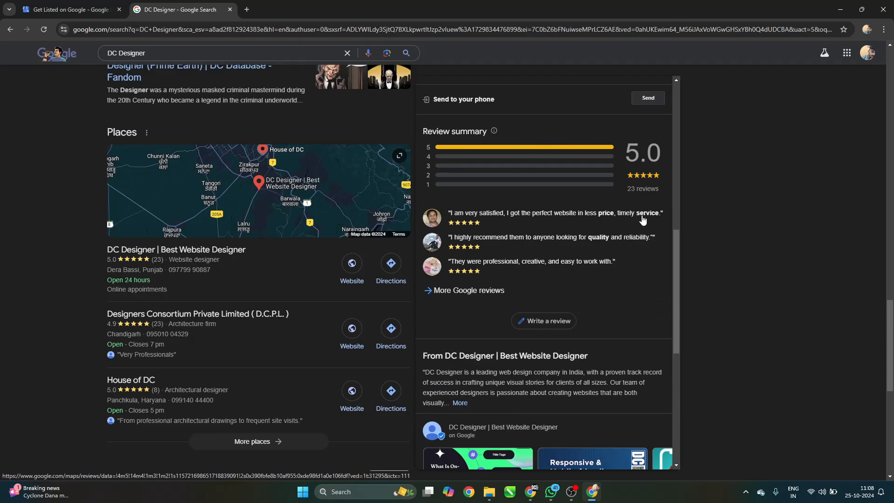
scroll(642, 219, "down", 4)
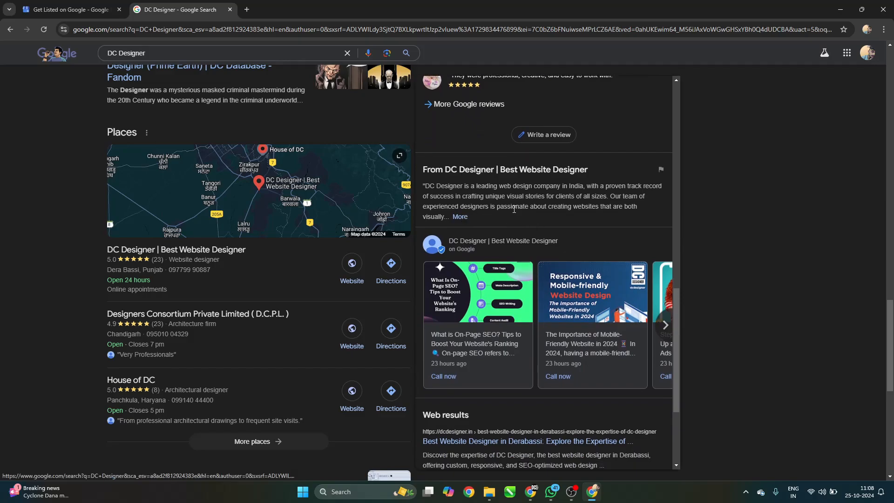
scroll(611, 209, "down", 2)
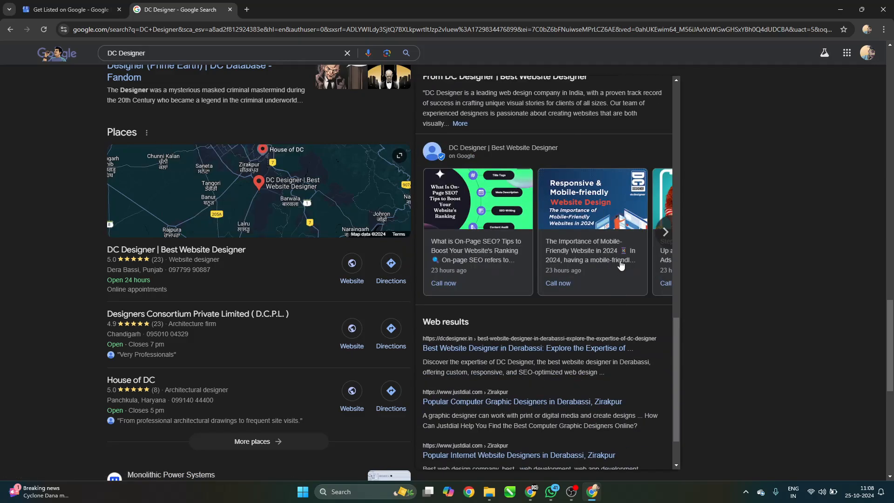
Advance the posts carousel to its last cards and open the full Updates list.
left_click(665, 232)
left_click(666, 232)
left_click(666, 232)
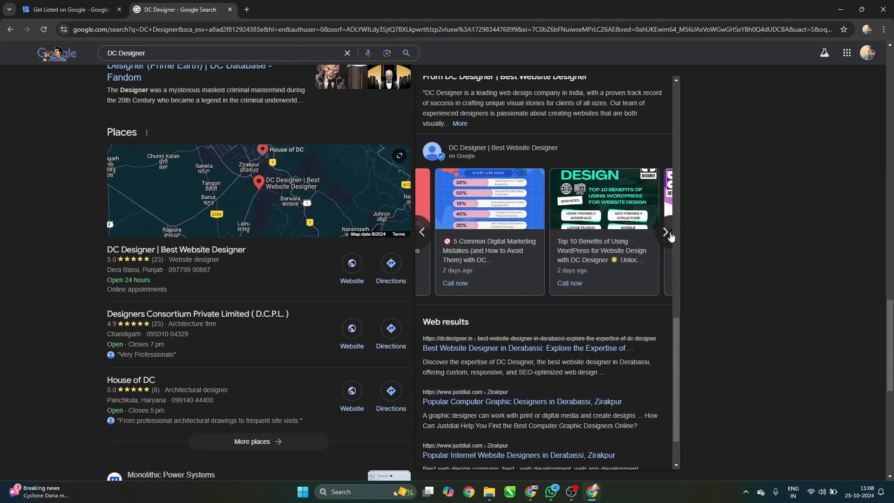
left_click(666, 232)
left_click(665, 232)
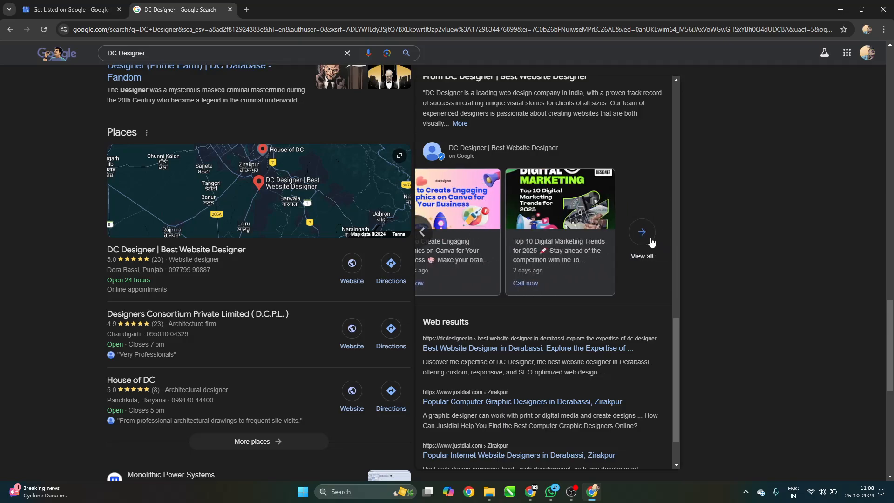
left_click(650, 238)
Browse DC Designer's Updates posts twice, closing the dialog each time.
scroll(441, 208, "down", 10)
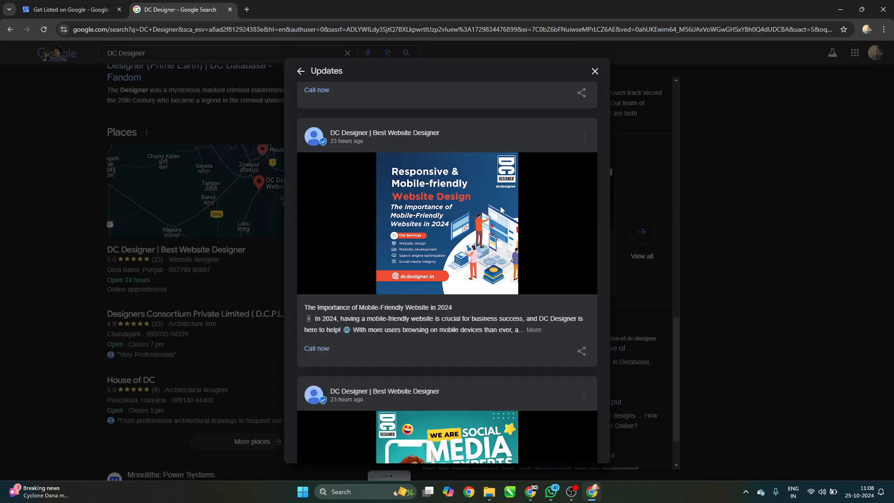
scroll(503, 214, "down", 20)
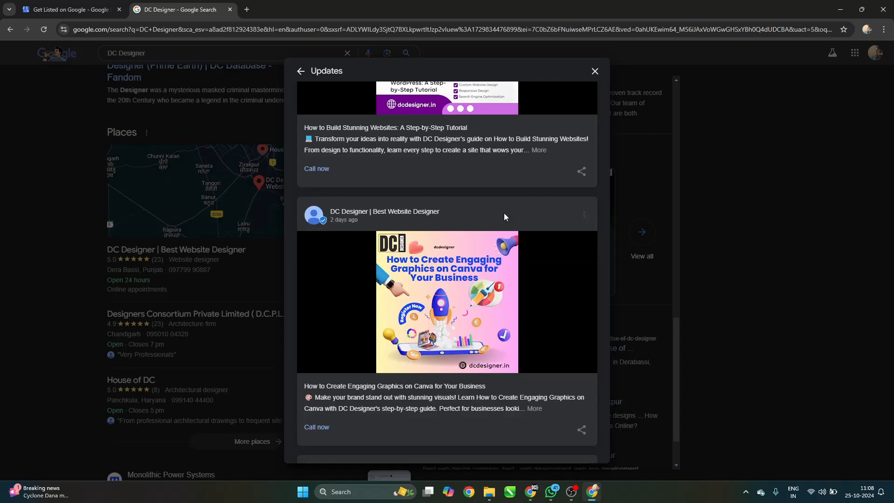
scroll(504, 213, "down", 20)
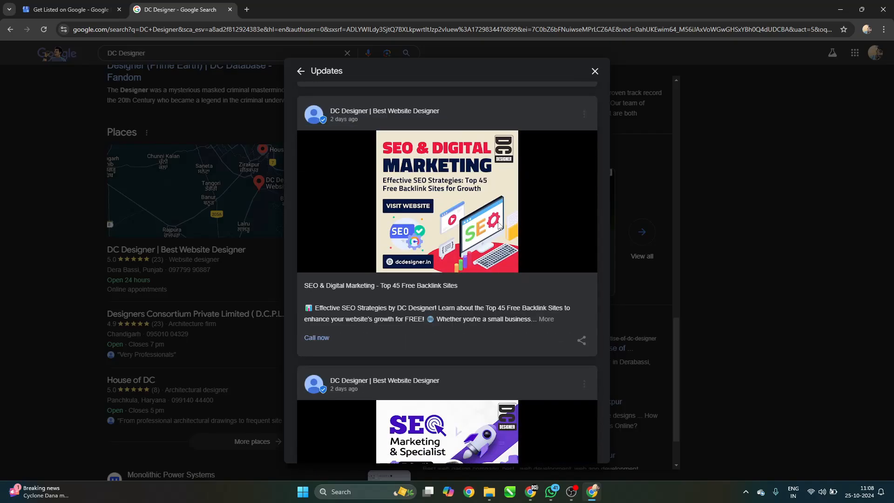
left_click(644, 237)
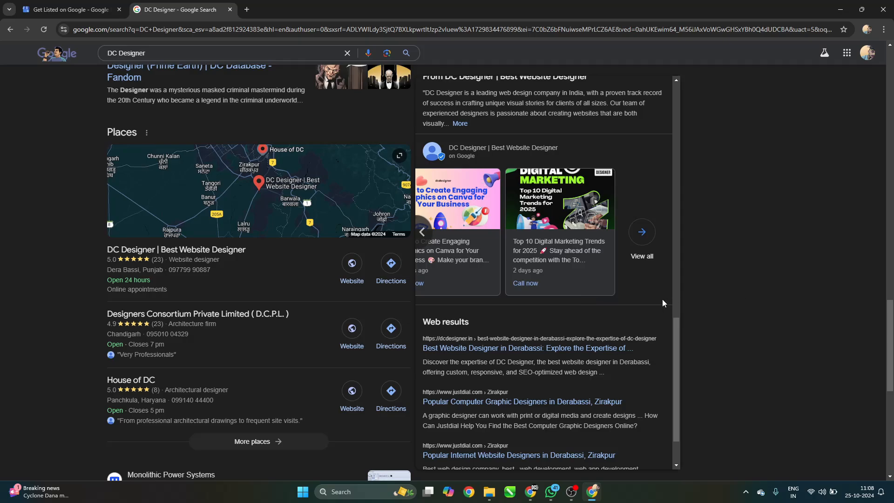
left_click(643, 231)
scroll(497, 159, "down", 10)
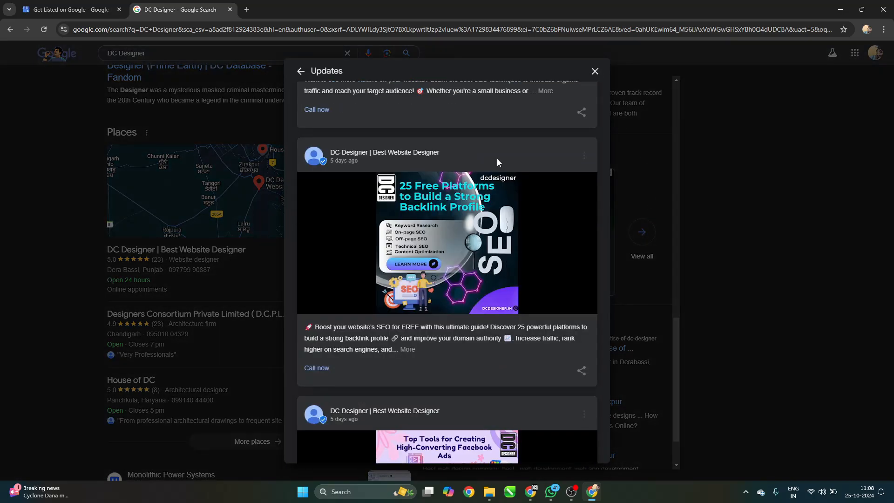
scroll(497, 162, "down", 20)
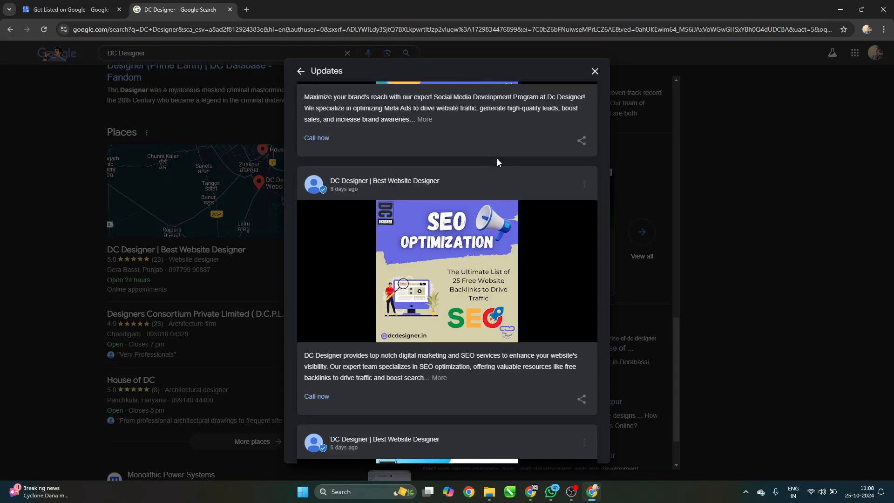
scroll(498, 161, "down", 20)
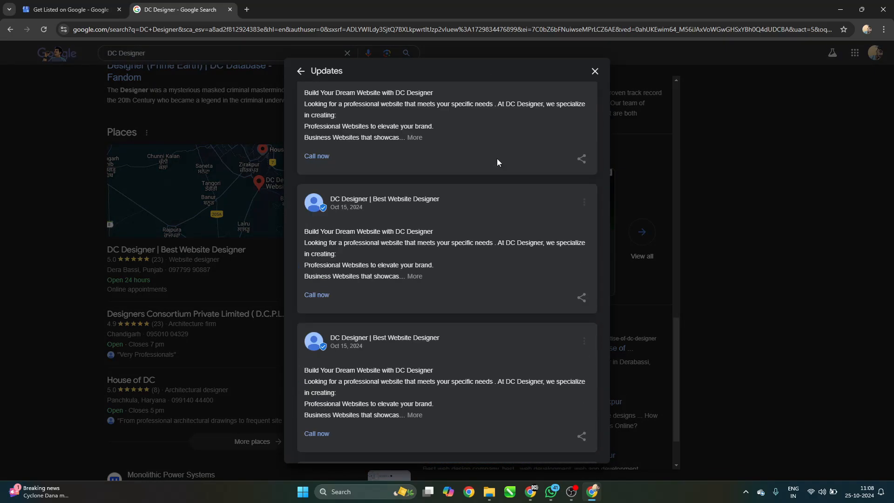
scroll(497, 162, "down", 20)
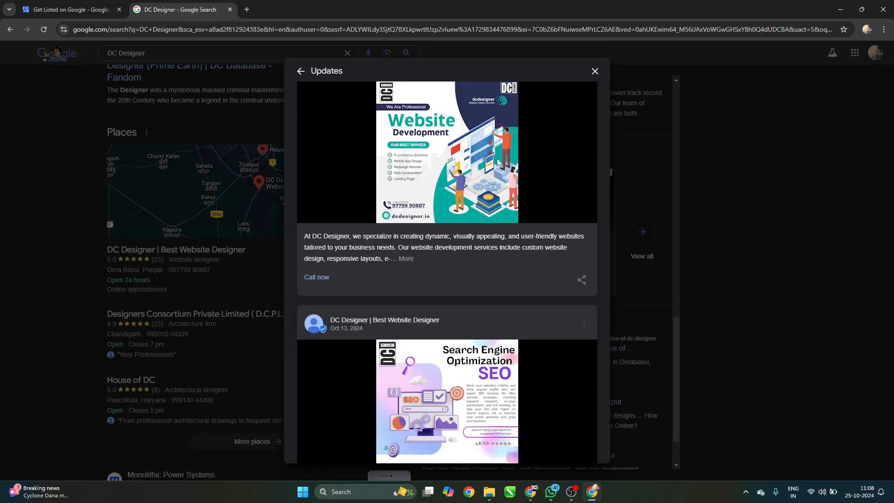
scroll(501, 155, "down", 10)
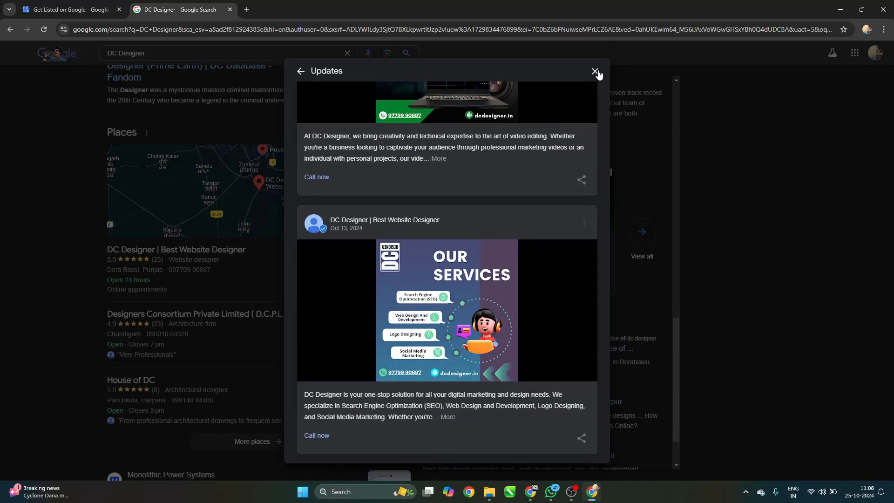
left_click(595, 71)
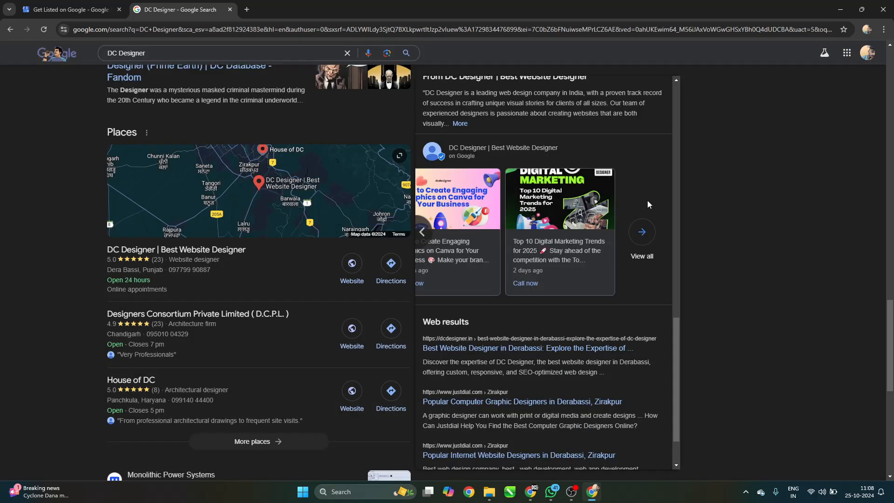
Move the posts carousel back to its newest, first post.
left_click(418, 234)
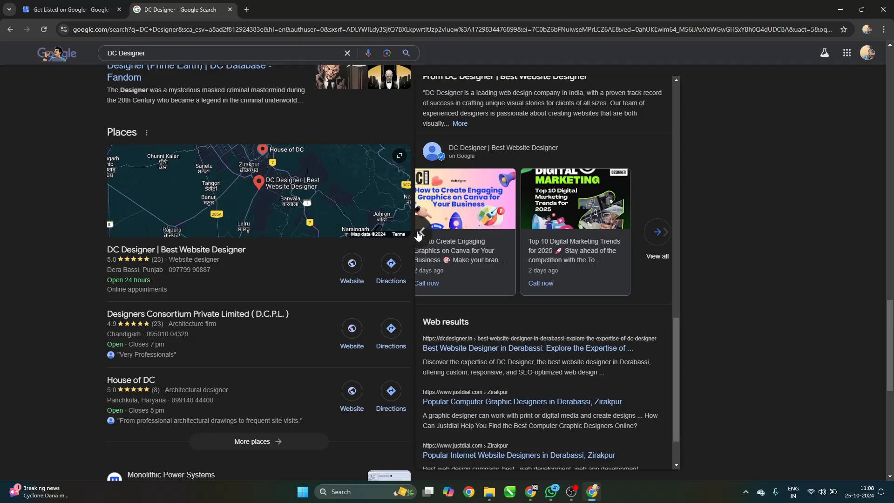
left_click(418, 233)
left_click(418, 233)
left_click(418, 234)
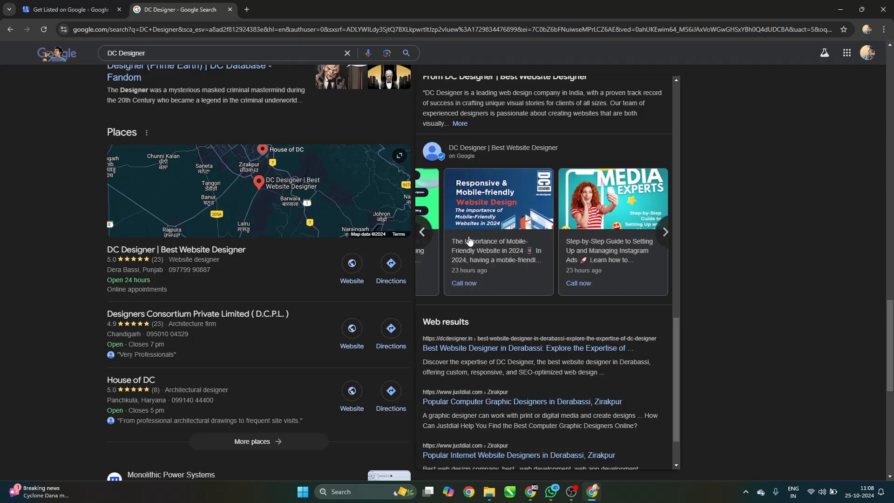
left_click(425, 228)
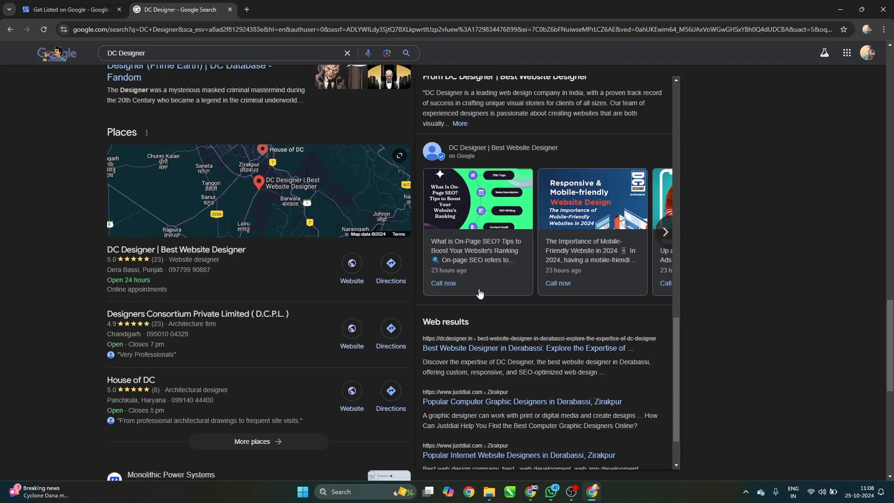
Read the dcdesigner.in article on the best website designer in Derabassi, then return to results.
scroll(541, 310, "down", 2)
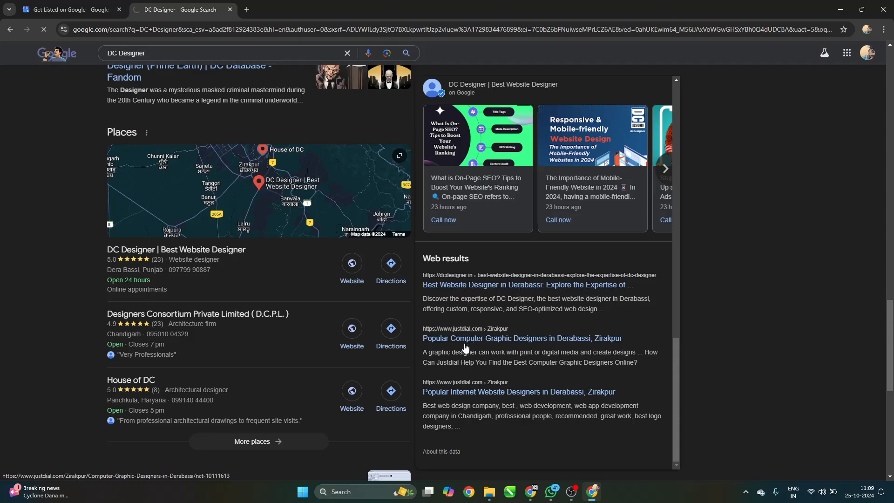
scroll(759, 190, "down", 3)
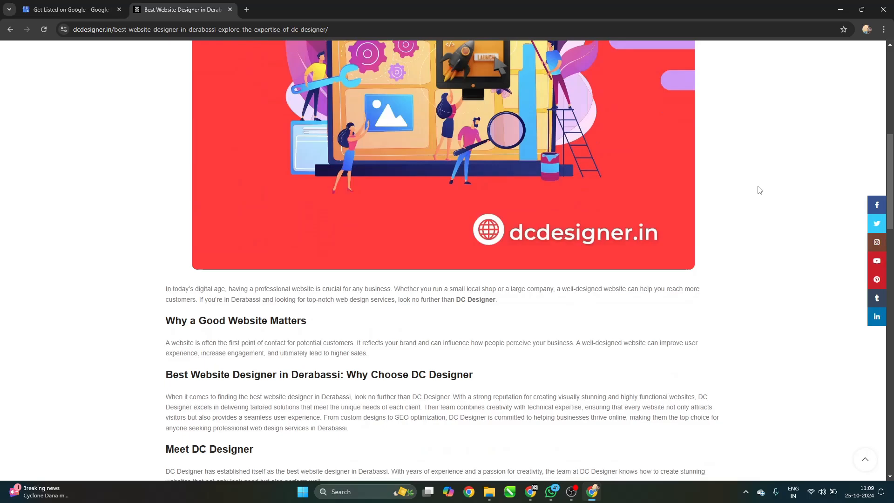
scroll(694, 196, "down", 15)
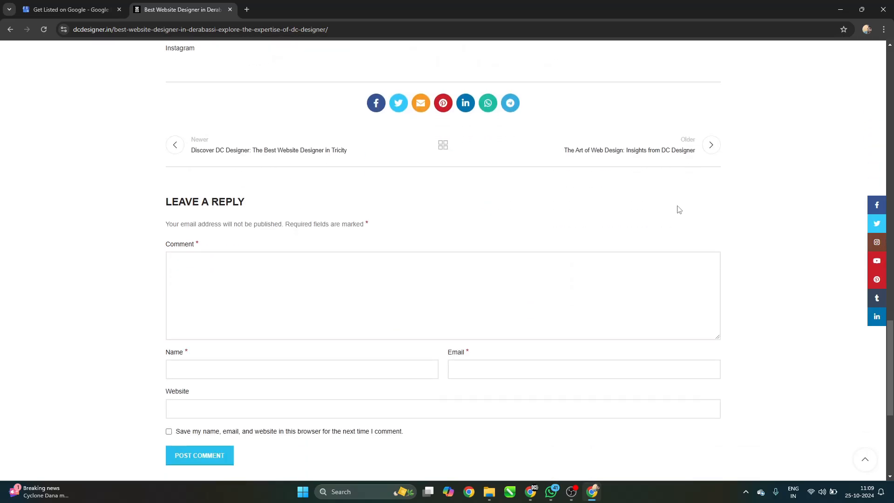
scroll(678, 210, "down", 5)
key("alt+Left")
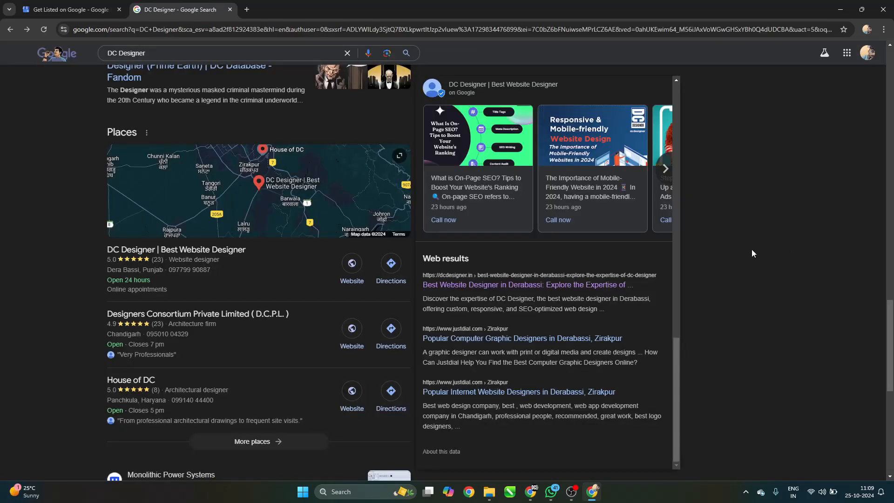